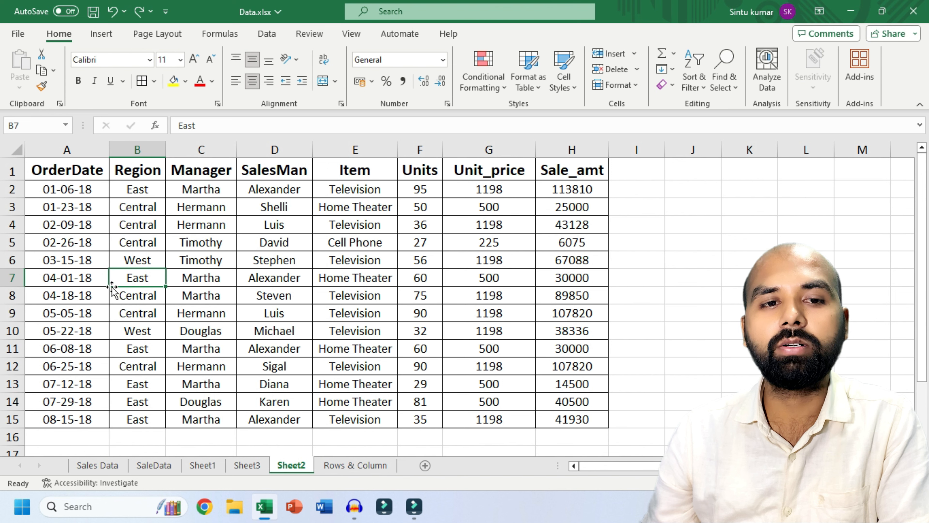
Insert a blank sheet row above the 04-01-18 order at row 7.
{"action": "left_click", "coordinate": [63, 283]}
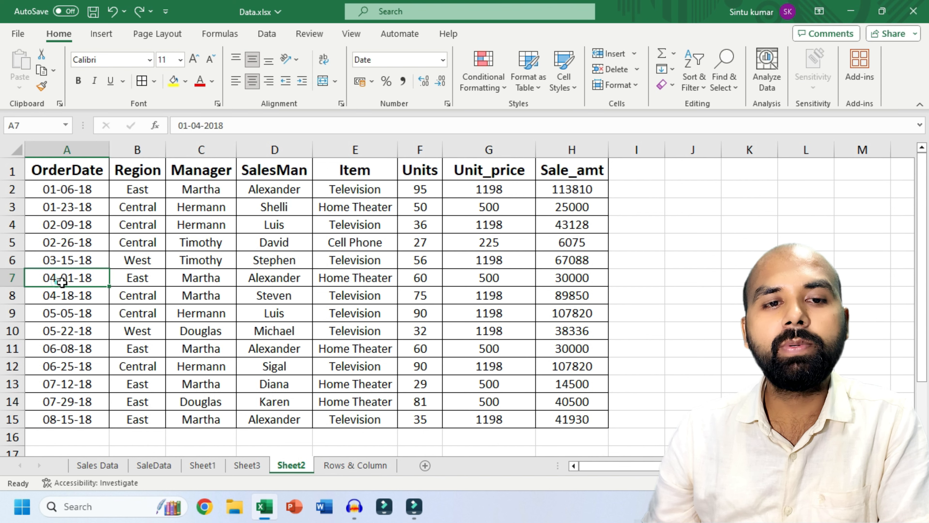
{"action": "left_click", "coordinate": [177, 277]}
{"action": "left_click_drag", "start_coordinate": [72, 282], "coordinate": [570, 280]}
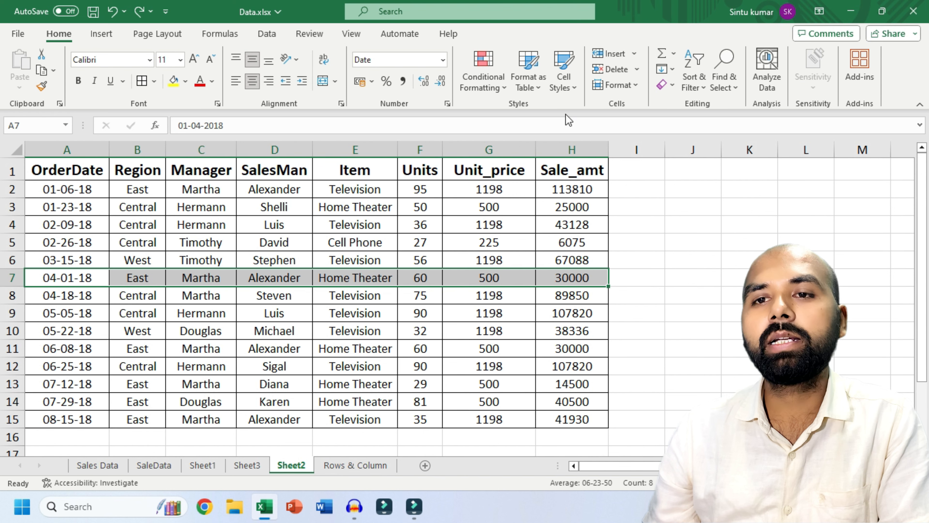
{"action": "left_click", "coordinate": [635, 52]}
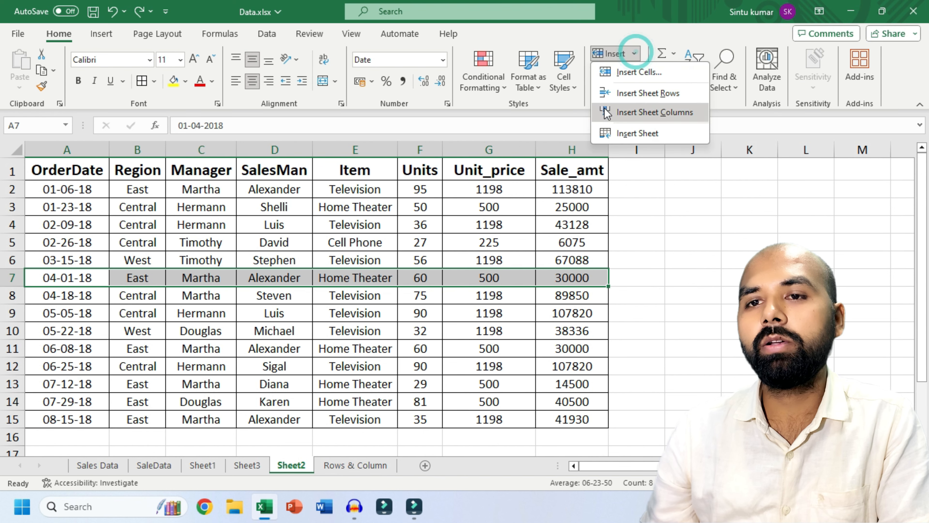
{"action": "left_click", "coordinate": [650, 94]}
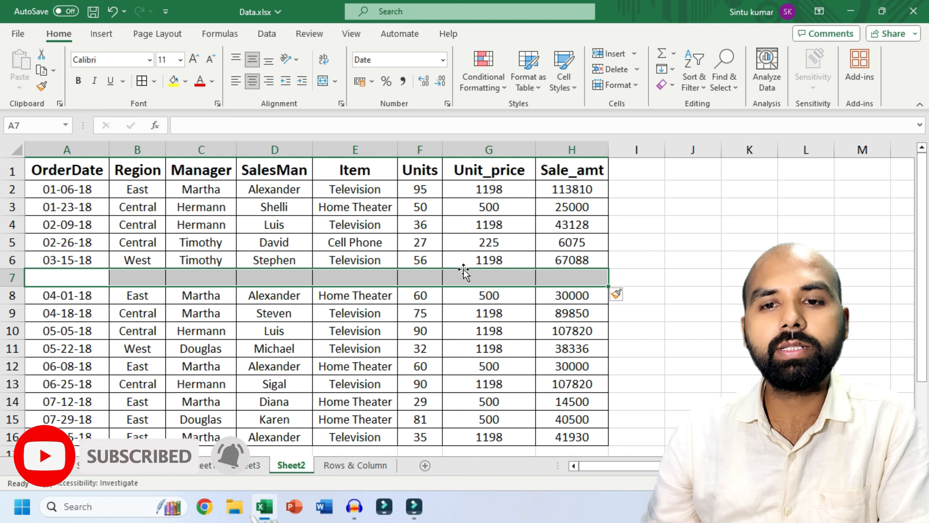
{"action": "left_click", "coordinate": [419, 352]}
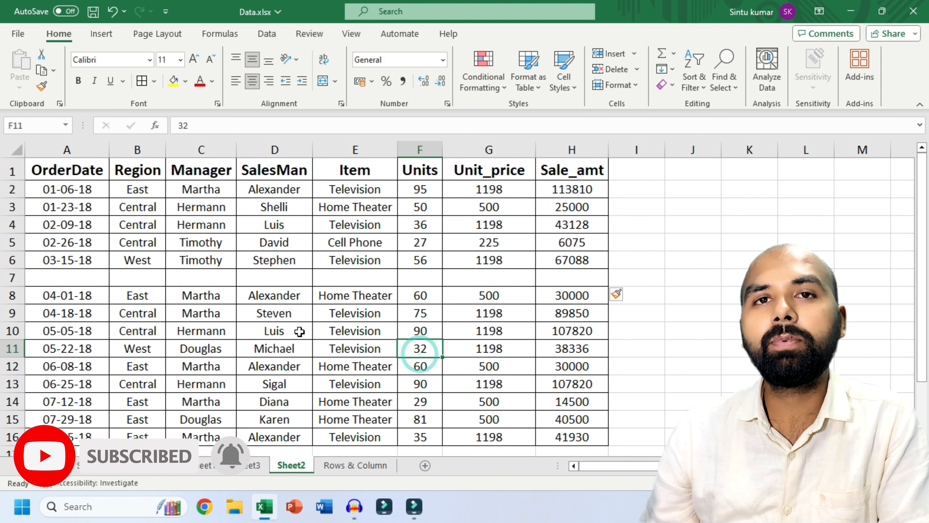
Insert six blank sheet rows at row 8, above the 04-01-18 order.
{"action": "left_click_drag", "start_coordinate": [86, 300], "coordinate": [319, 384]}
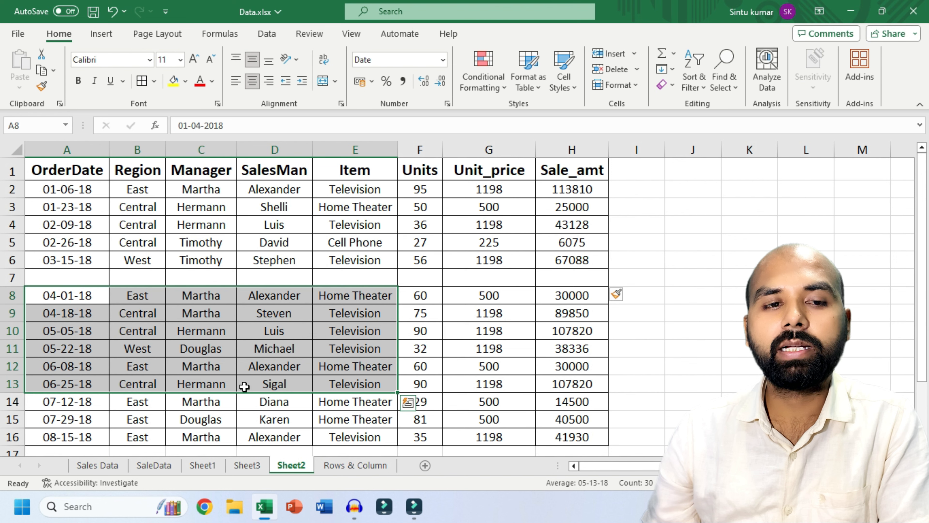
{"action": "left_click", "coordinate": [635, 54]}
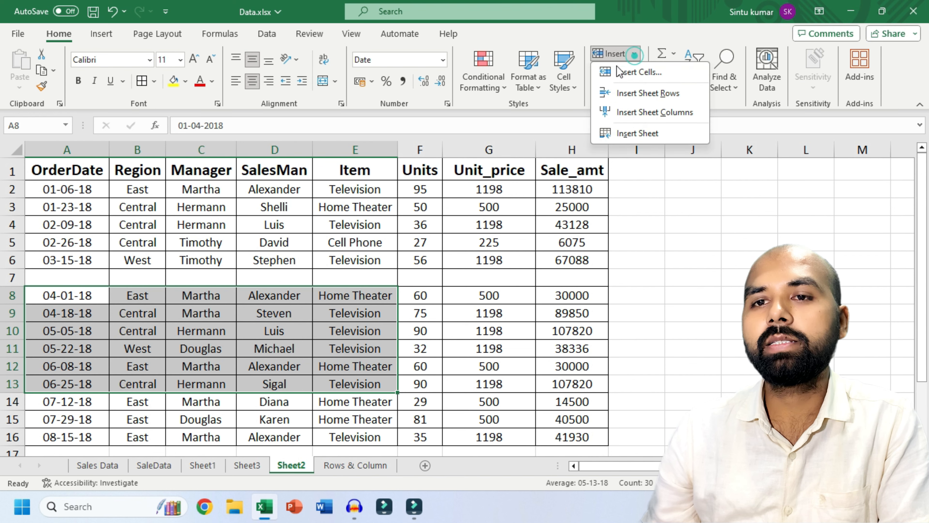
{"action": "left_click", "coordinate": [646, 93]}
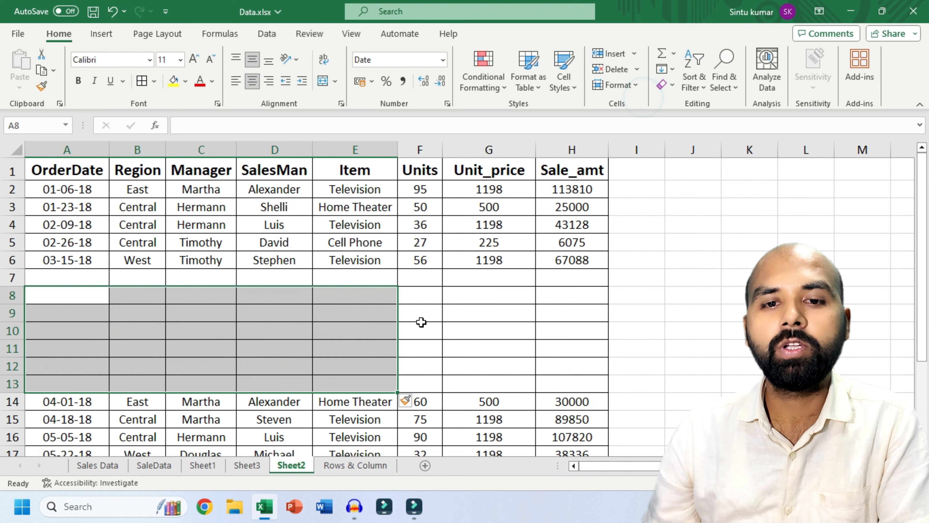
{"action": "left_click", "coordinate": [421, 322]}
Delete the blank sheet rows 7 to 13 from the sales table.
{"action": "left_click_drag", "start_coordinate": [37, 277], "coordinate": [559, 382]}
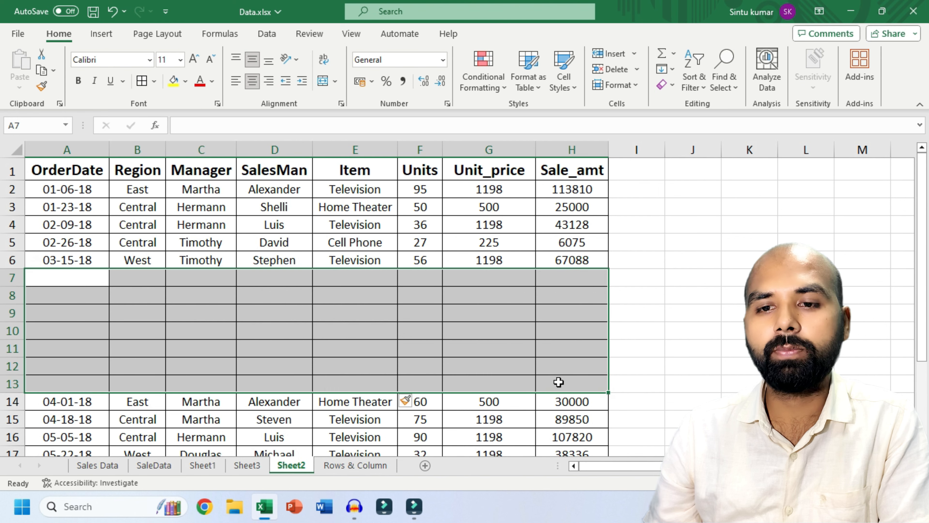
{"action": "left_click", "coordinate": [271, 314]}
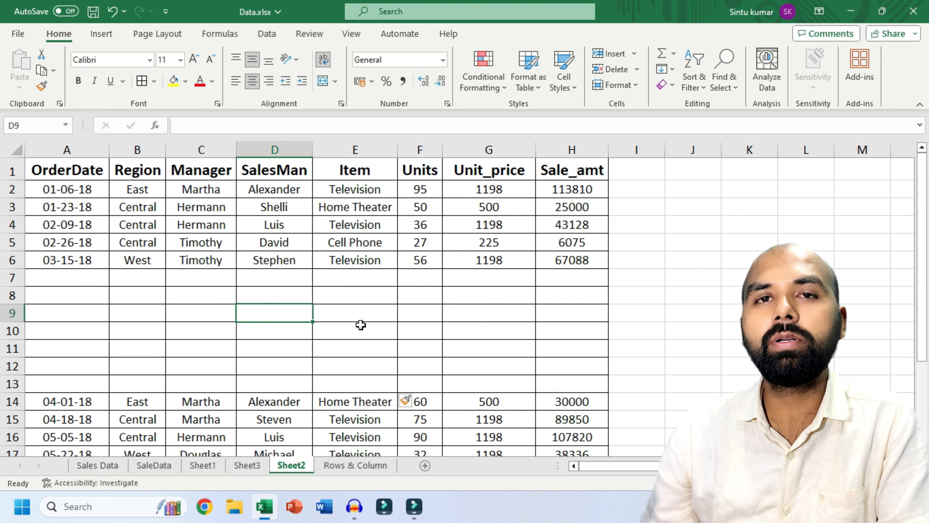
{"action": "left_click_drag", "start_coordinate": [81, 277], "coordinate": [191, 377]}
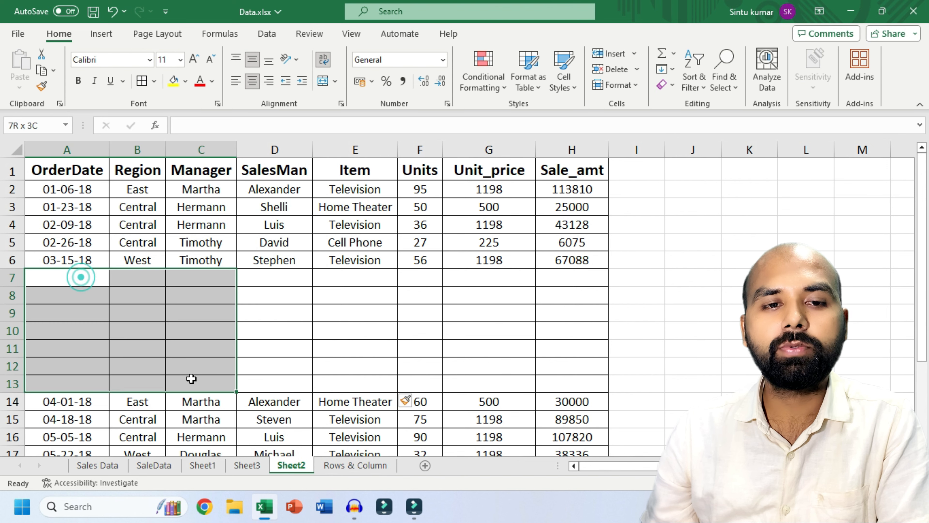
{"action": "left_click", "coordinate": [637, 69]}
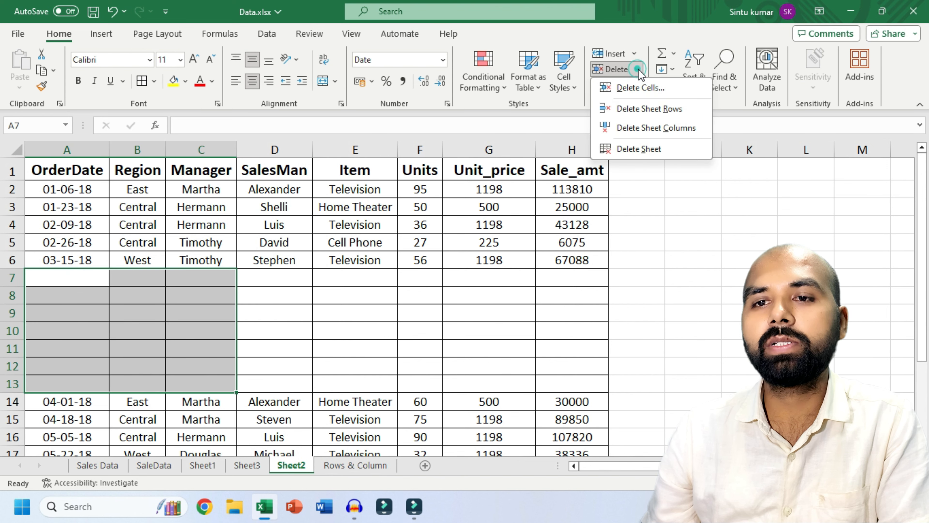
{"action": "left_click", "coordinate": [656, 110]}
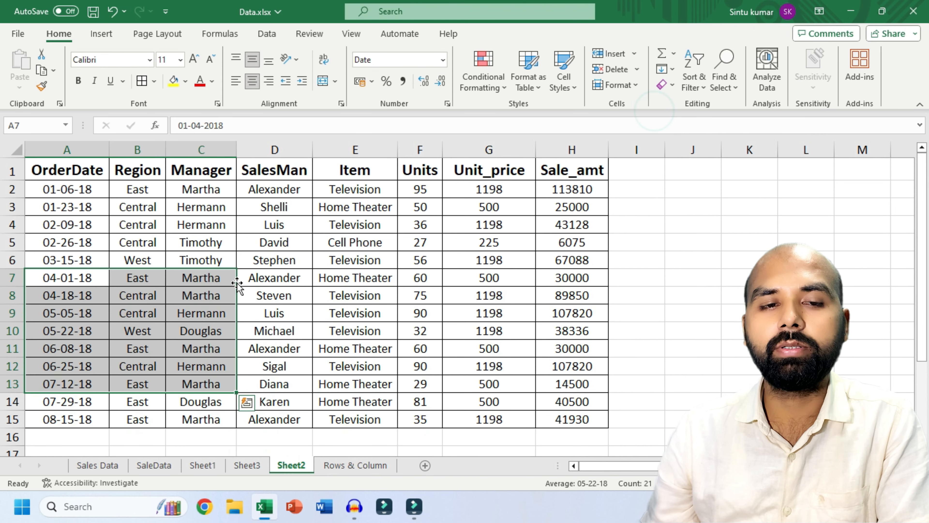
{"action": "left_click", "coordinate": [633, 54]}
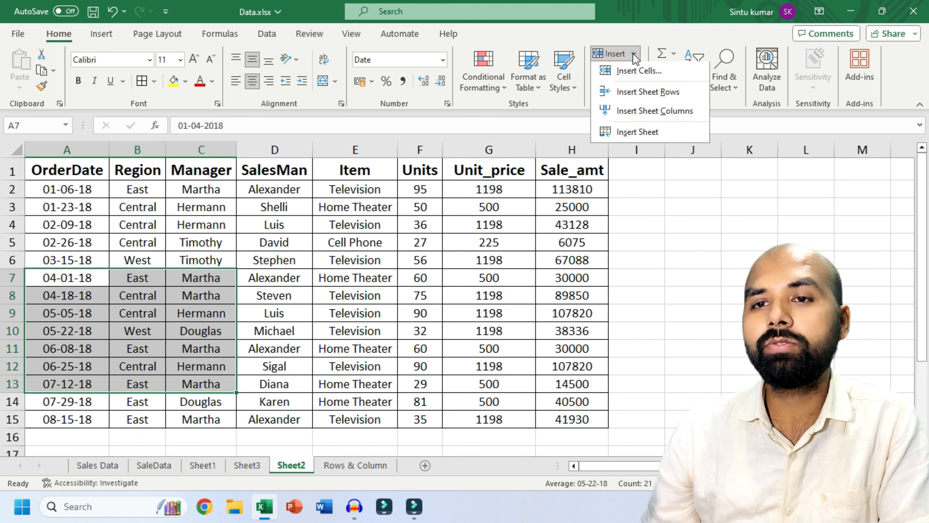
{"action": "left_click", "coordinate": [633, 119]}
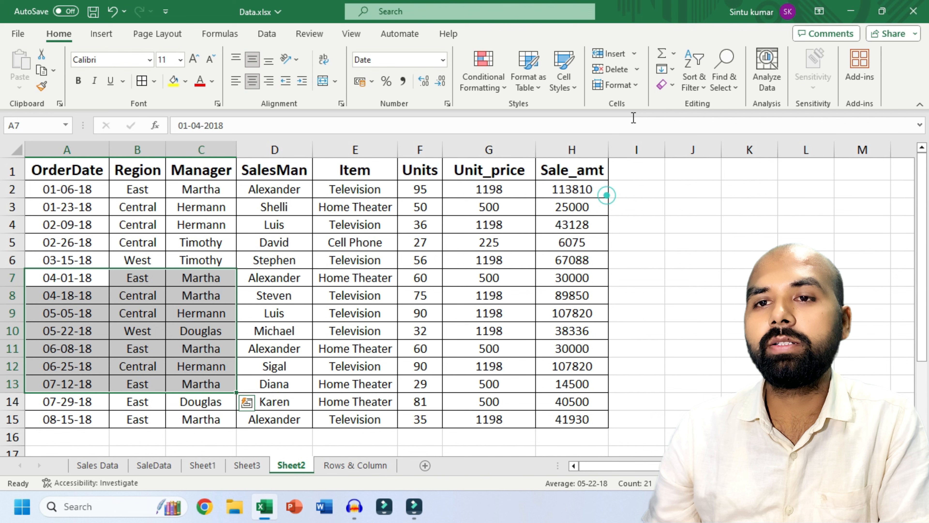
{"action": "left_click", "coordinate": [640, 70]}
{"action": "left_click", "coordinate": [626, 203]}
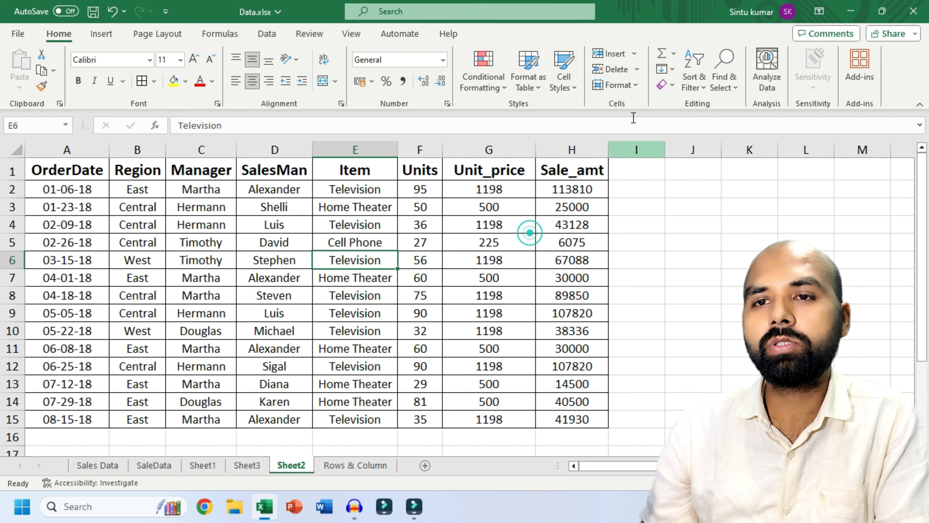
{"action": "left_click", "coordinate": [635, 55]}
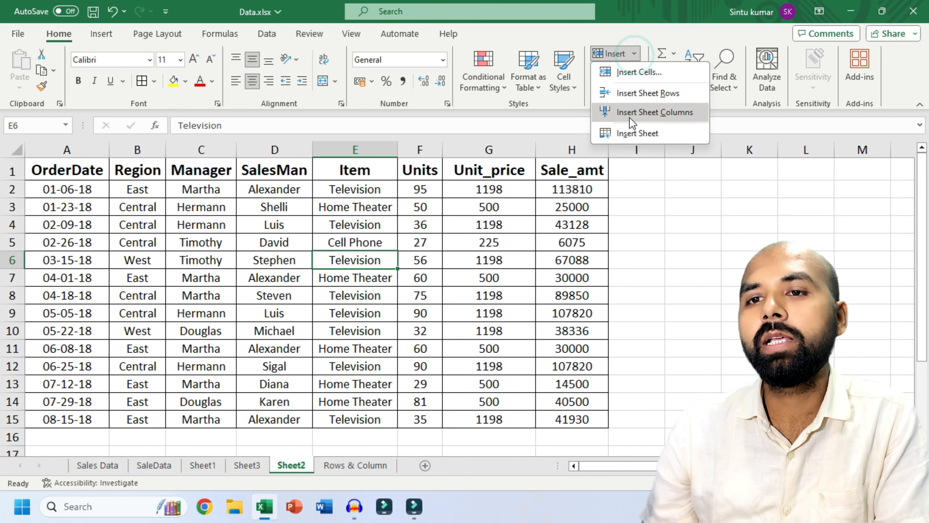
{"action": "left_click", "coordinate": [642, 185]}
{"action": "left_click", "coordinate": [638, 69]}
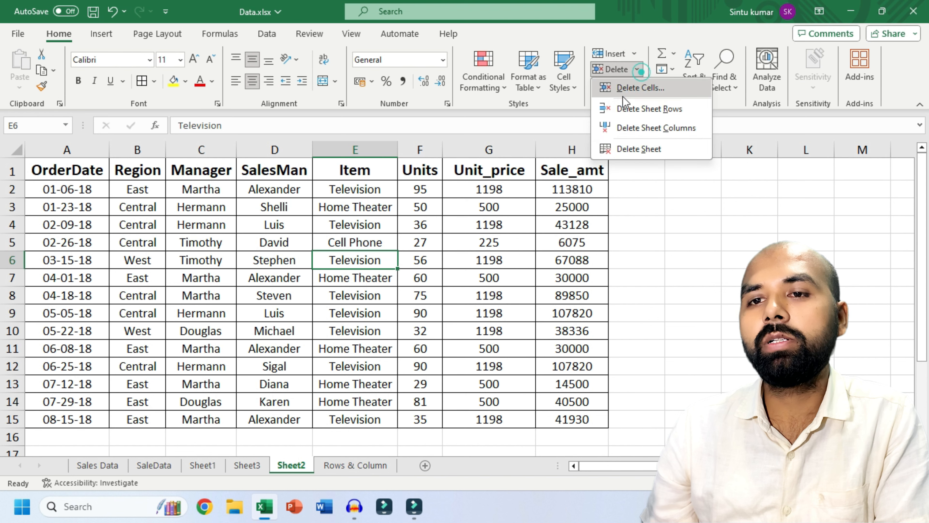
{"action": "left_click", "coordinate": [655, 209]}
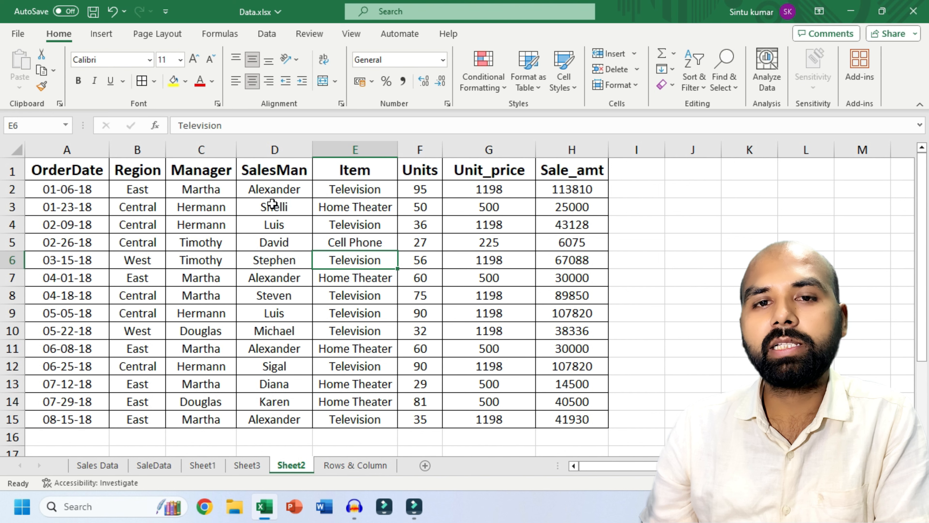
Insert a blank sheet column before the Manager column, between Region and Manager.
{"action": "left_click_drag", "start_coordinate": [617, 164], "coordinate": [623, 407]}
{"action": "left_click", "coordinate": [219, 225]}
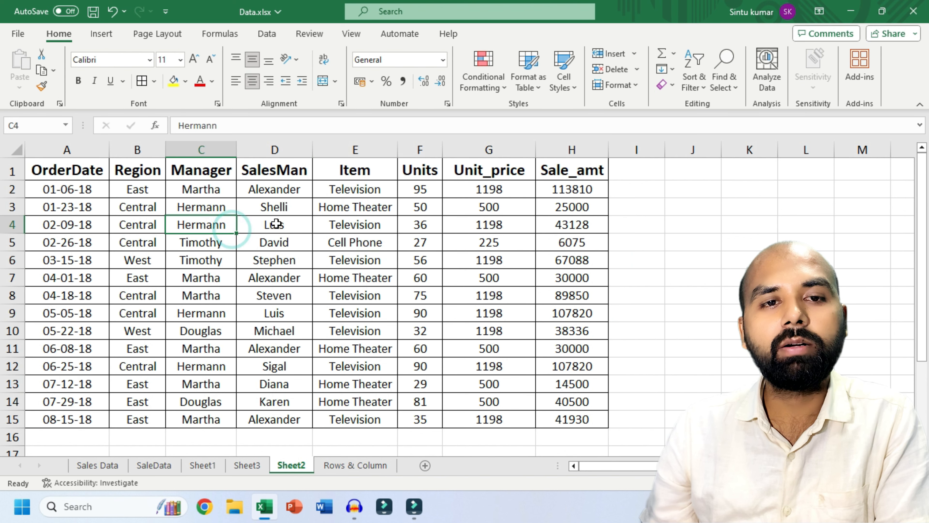
{"action": "left_click_drag", "start_coordinate": [200, 172], "coordinate": [199, 406]}
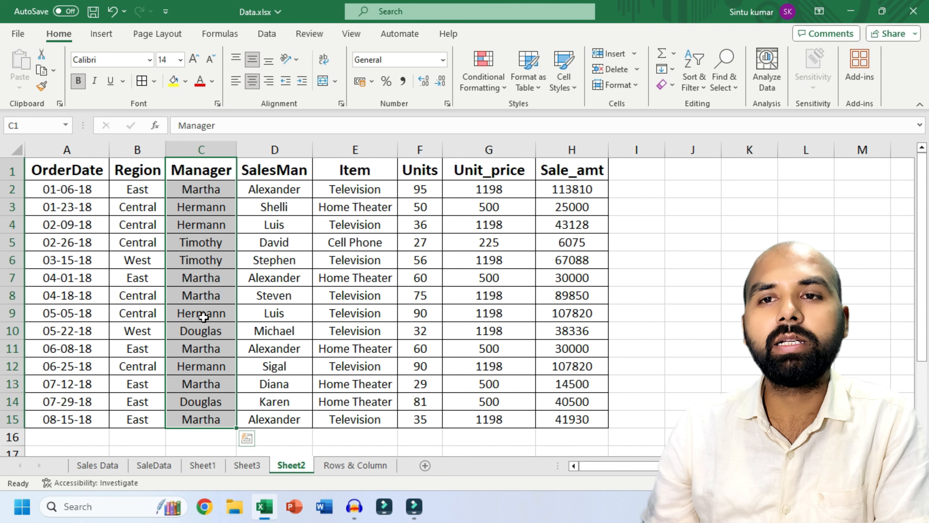
{"action": "left_click", "coordinate": [634, 55]}
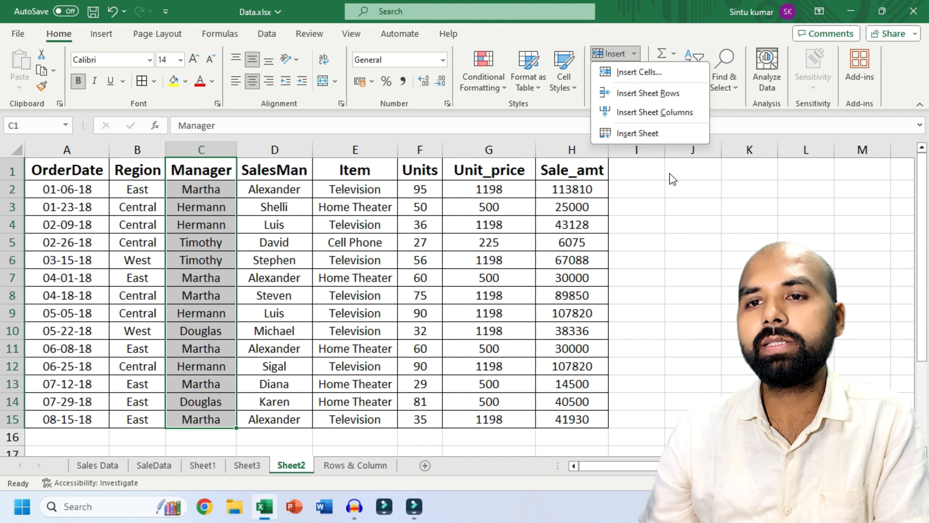
{"action": "left_click", "coordinate": [665, 114]}
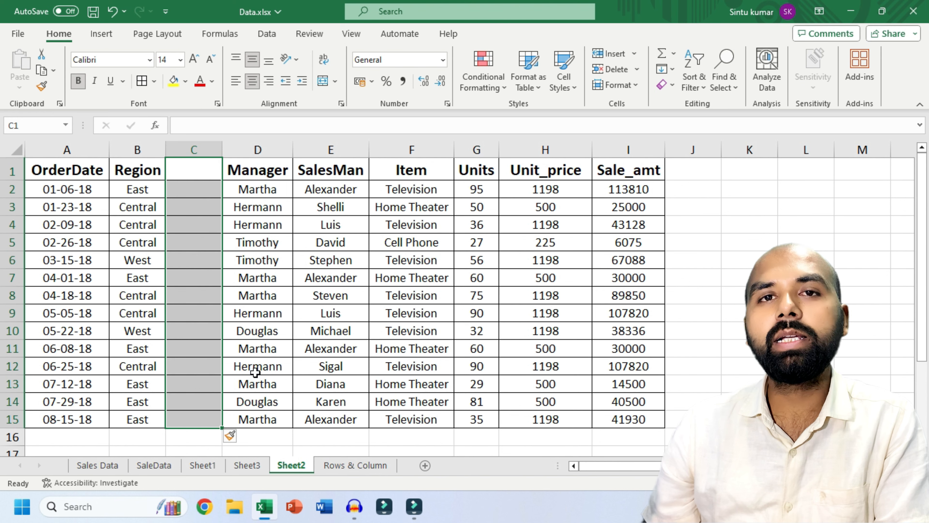
{"action": "left_click", "coordinate": [270, 333]}
Insert four more blank sheet columns at column C, right after the Region column.
{"action": "left_click_drag", "start_coordinate": [207, 189], "coordinate": [421, 286]}
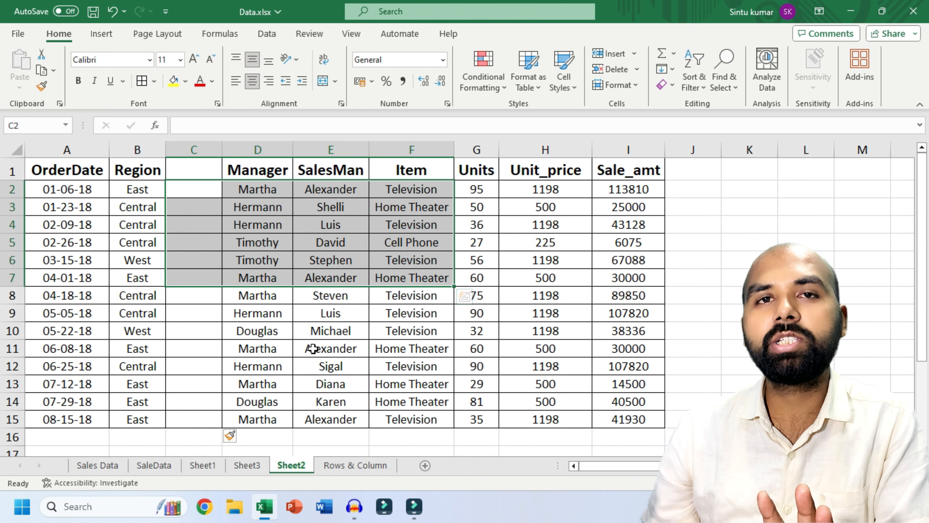
{"action": "left_click", "coordinate": [635, 53]}
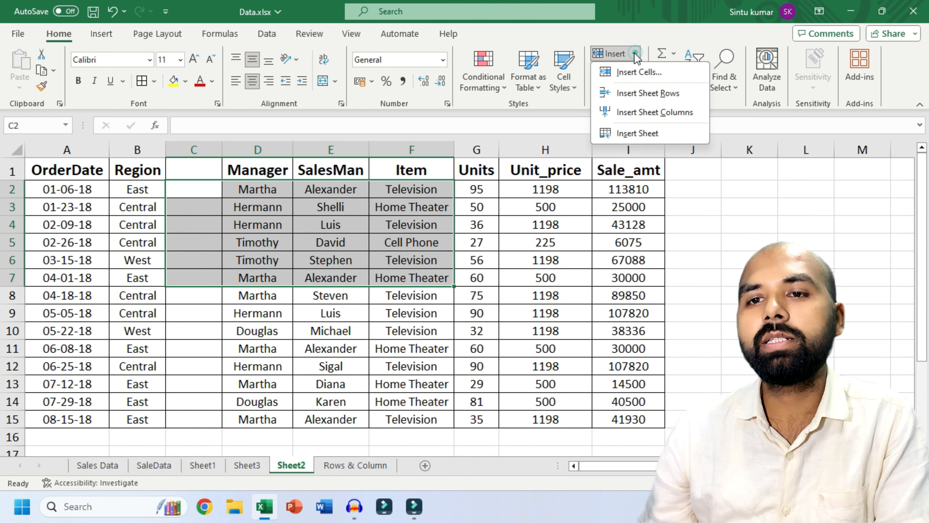
{"action": "left_click", "coordinate": [655, 112]}
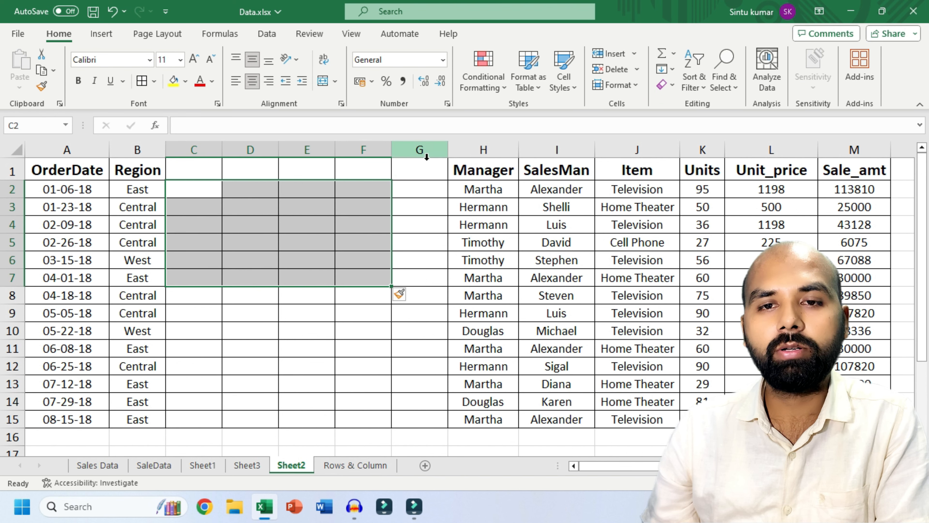
{"action": "left_click", "coordinate": [293, 240]}
Delete the five blank sheet columns C to G between Region and Manager.
{"action": "left_click_drag", "start_coordinate": [175, 197], "coordinate": [410, 225]}
{"action": "left_click", "coordinate": [331, 335]}
{"action": "left_click_drag", "start_coordinate": [206, 237], "coordinate": [396, 239]}
{"action": "left_click", "coordinate": [637, 69]}
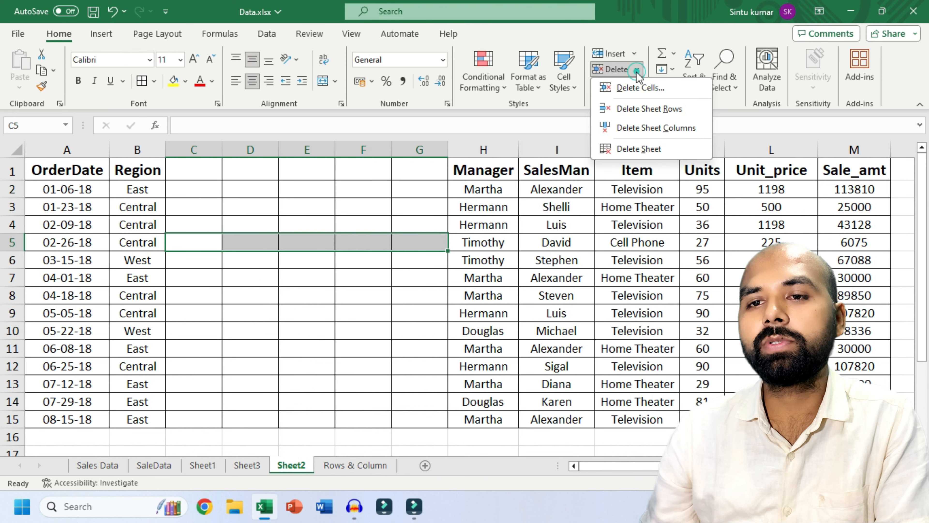
{"action": "left_click", "coordinate": [670, 128]}
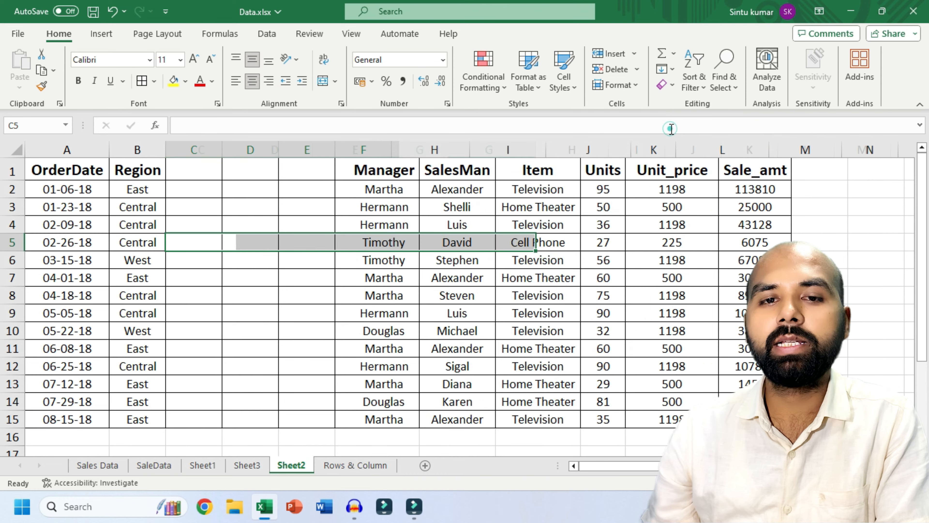
{"action": "left_click", "coordinate": [221, 278]}
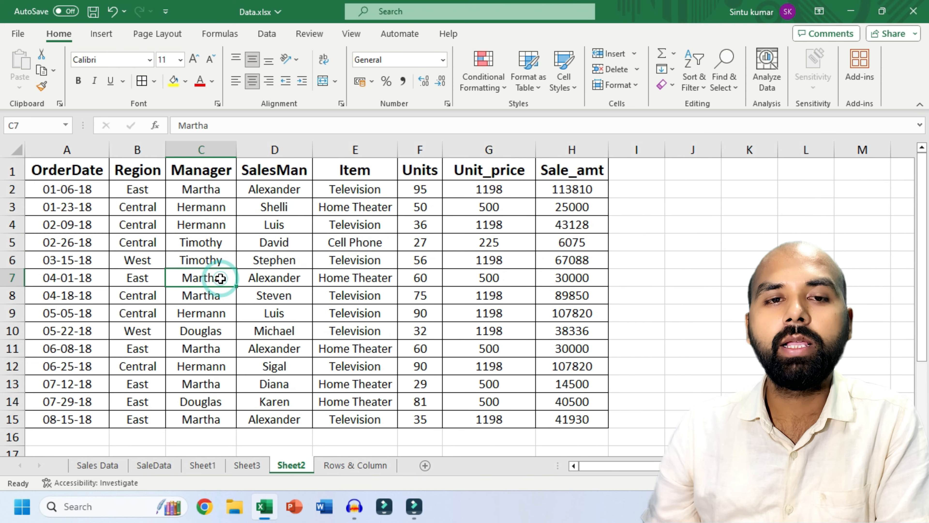
Insert three blank sheet columns before the Manager column and delete them again.
{"action": "left_click", "coordinate": [214, 230]}
{"action": "left_click_drag", "start_coordinate": [214, 236], "coordinate": [355, 242]}
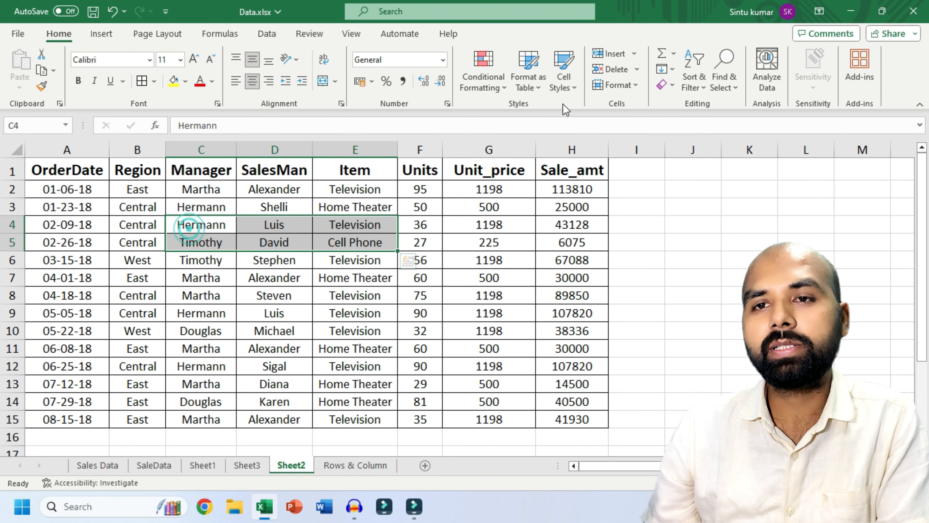
{"action": "left_click", "coordinate": [634, 53]}
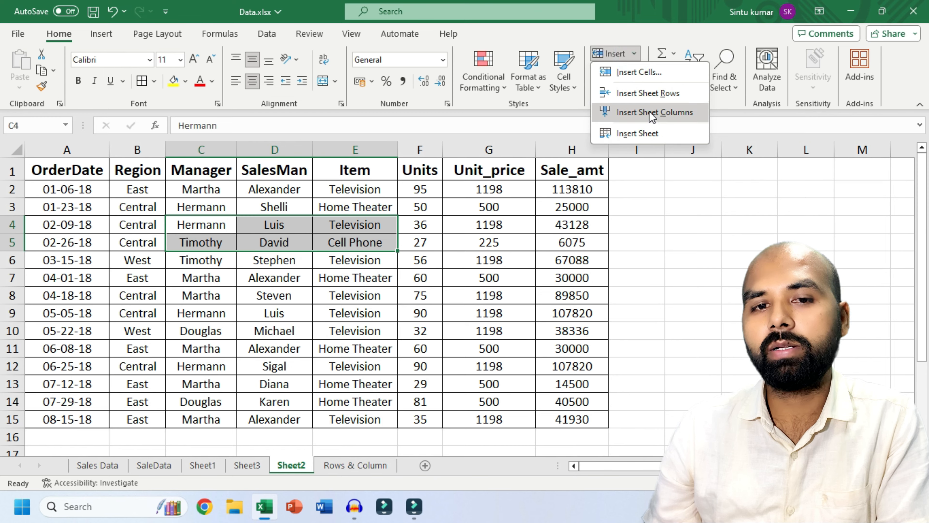
{"action": "left_click", "coordinate": [649, 111]}
{"action": "left_click", "coordinate": [638, 70]}
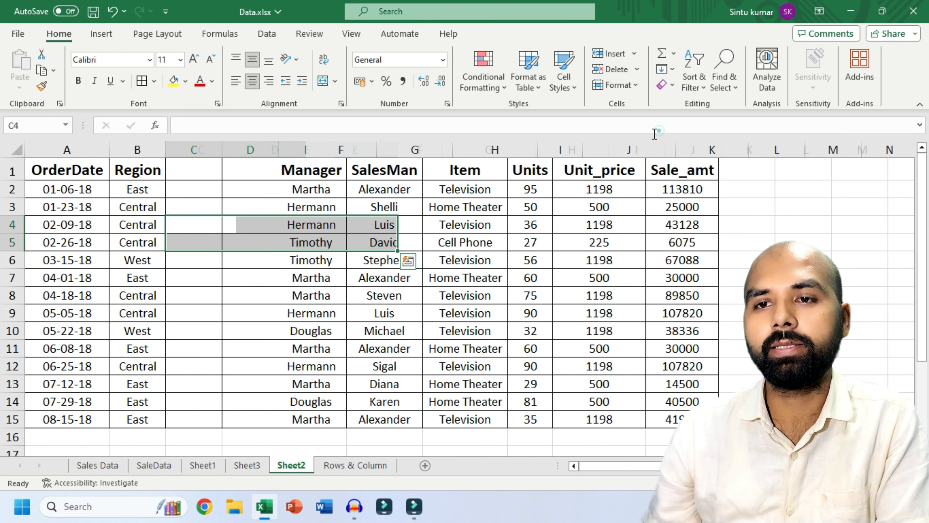
{"action": "left_click", "coordinate": [638, 70]}
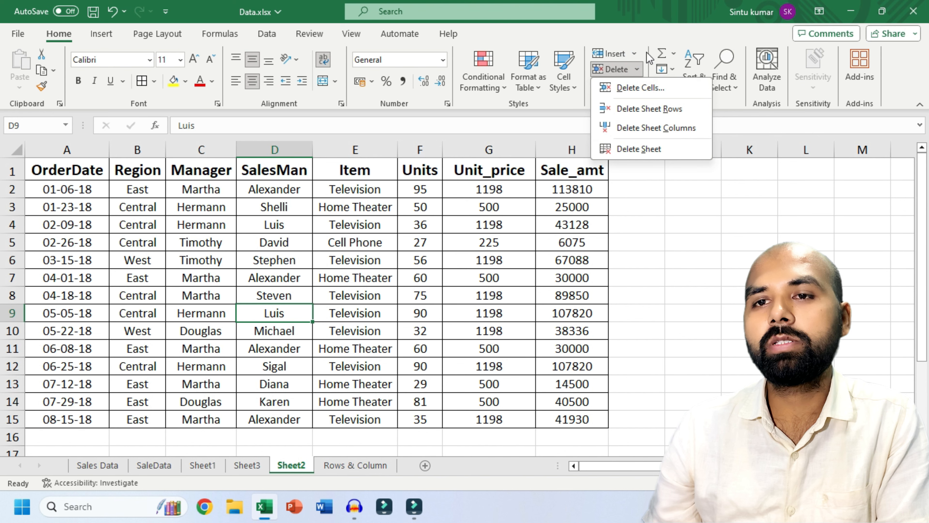
{"action": "left_click", "coordinate": [634, 53]}
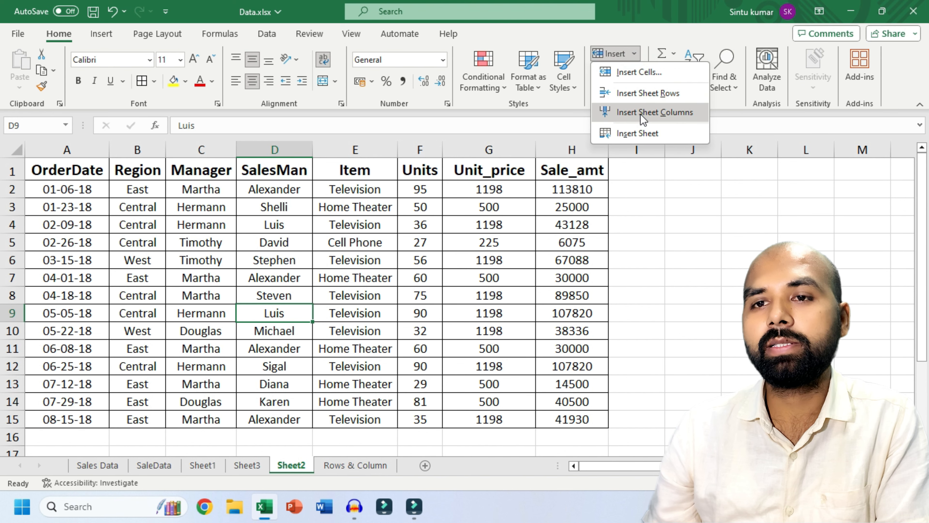
{"action": "left_click", "coordinate": [634, 53]}
{"action": "left_click", "coordinate": [638, 69]}
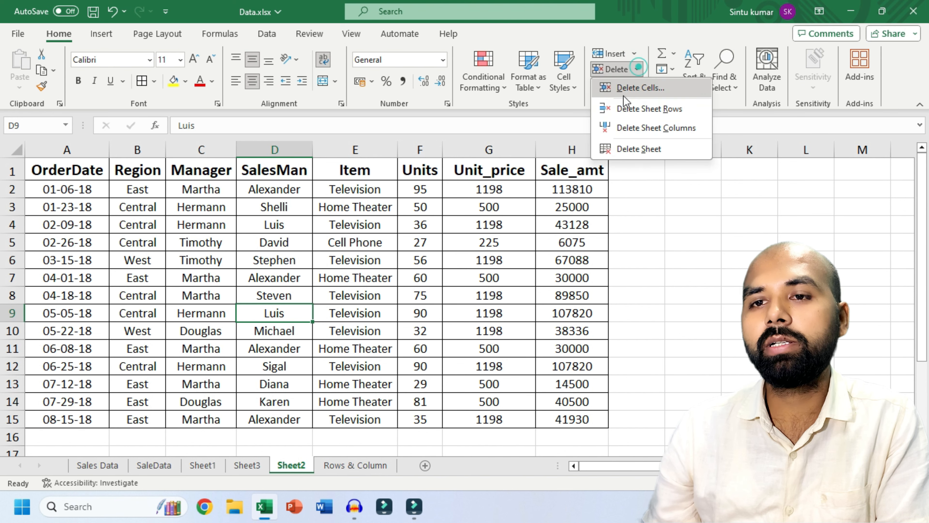
{"action": "left_click", "coordinate": [483, 283]}
{"action": "left_click", "coordinate": [635, 53]}
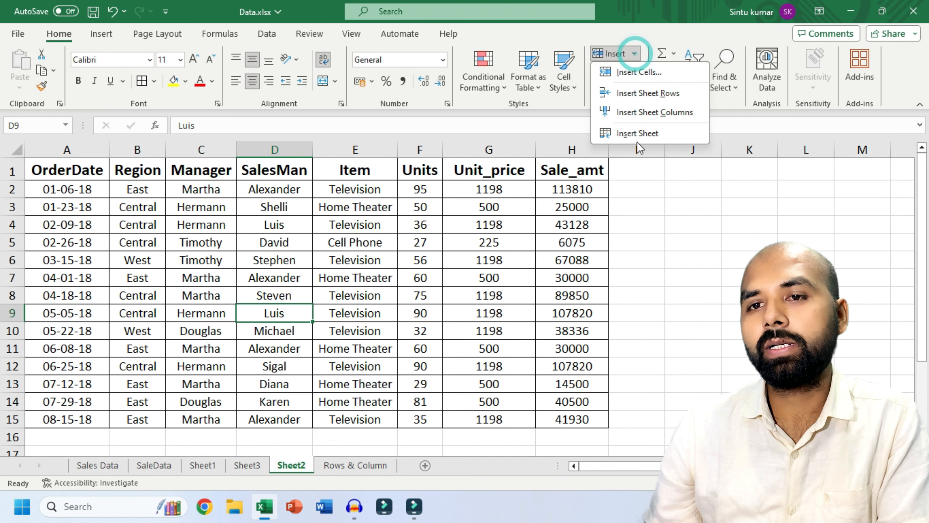
{"action": "left_click", "coordinate": [635, 54]}
{"action": "left_click", "coordinate": [638, 69]}
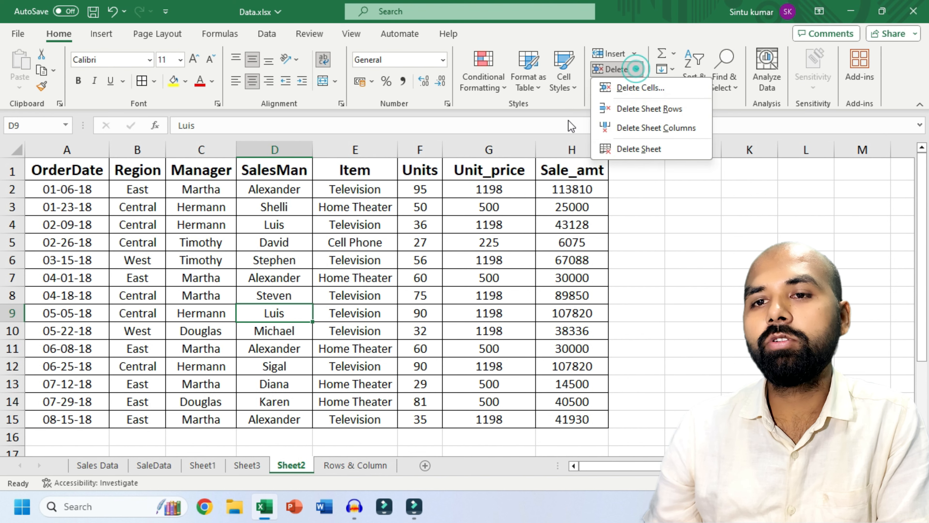
{"action": "left_click", "coordinate": [637, 205]}
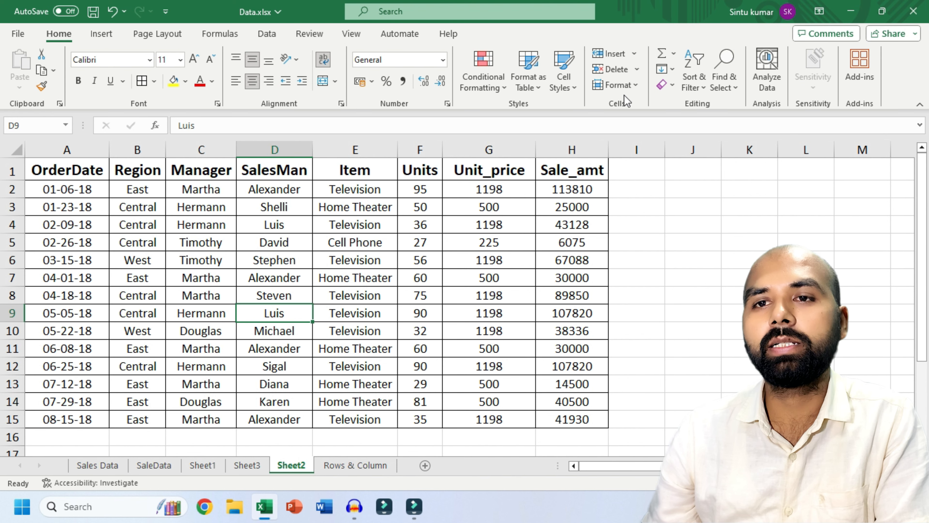
Insert two new blank worksheets before Sheet2.
{"action": "left_click", "coordinate": [634, 53]}
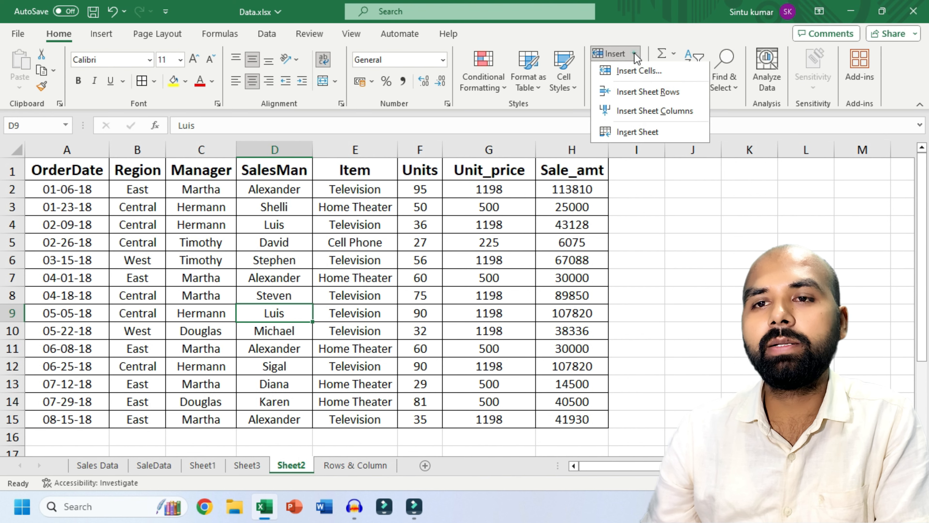
{"action": "left_click", "coordinate": [628, 134]}
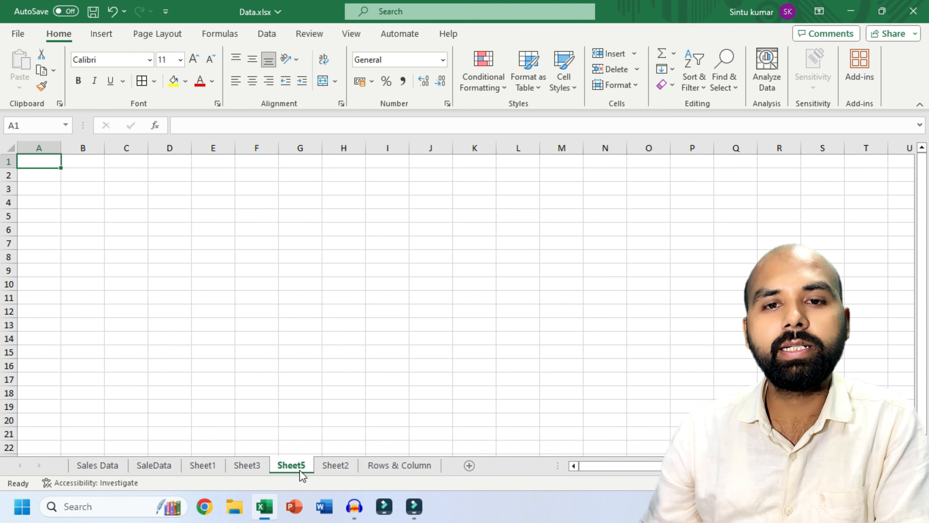
{"action": "left_click", "coordinate": [633, 54]}
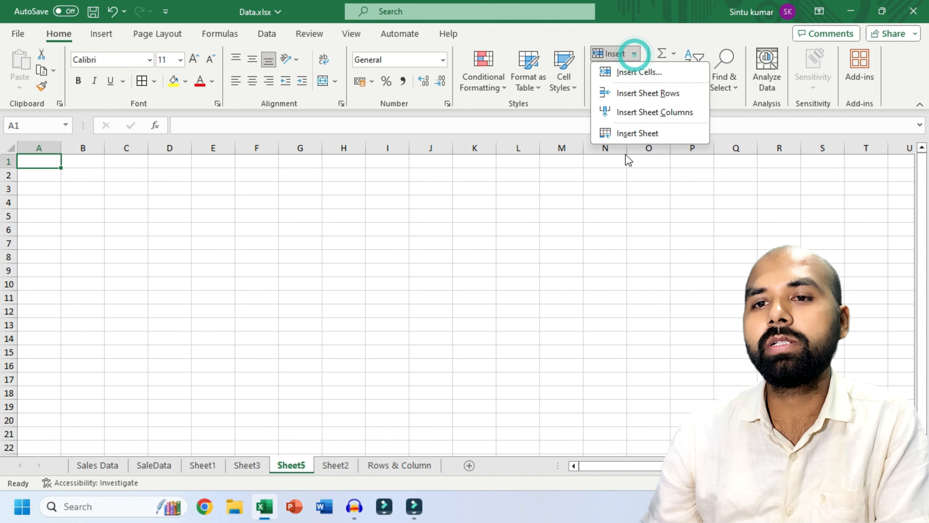
{"action": "left_click", "coordinate": [640, 136]}
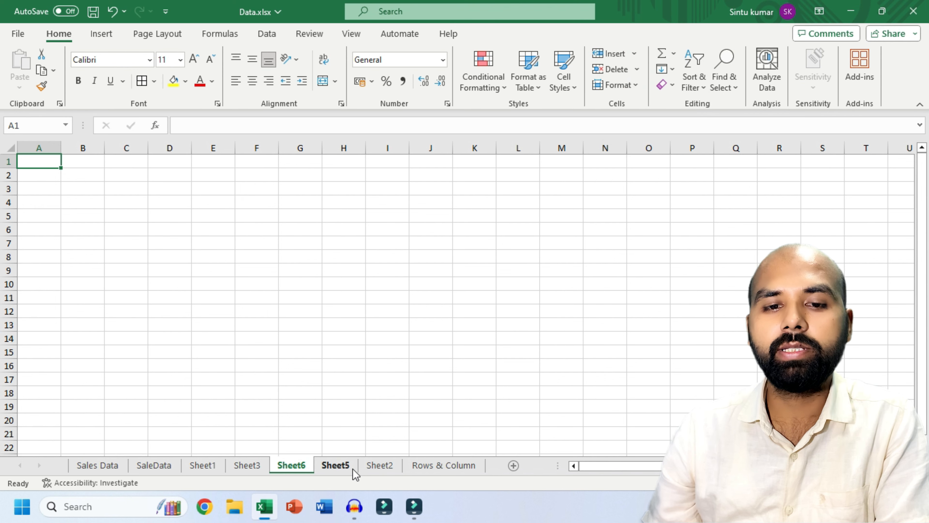
Delete the two blank worksheets Sheet6 and Sheet5 that precede Sheet2.
{"action": "left_click", "coordinate": [307, 469]}
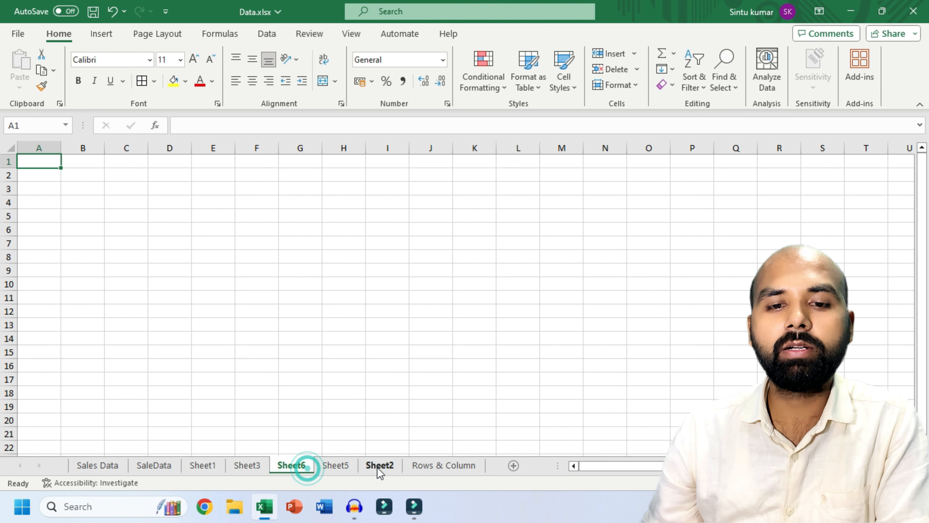
{"action": "left_click", "coordinate": [379, 466]}
{"action": "left_click", "coordinate": [425, 467]}
{"action": "left_click", "coordinate": [379, 466]}
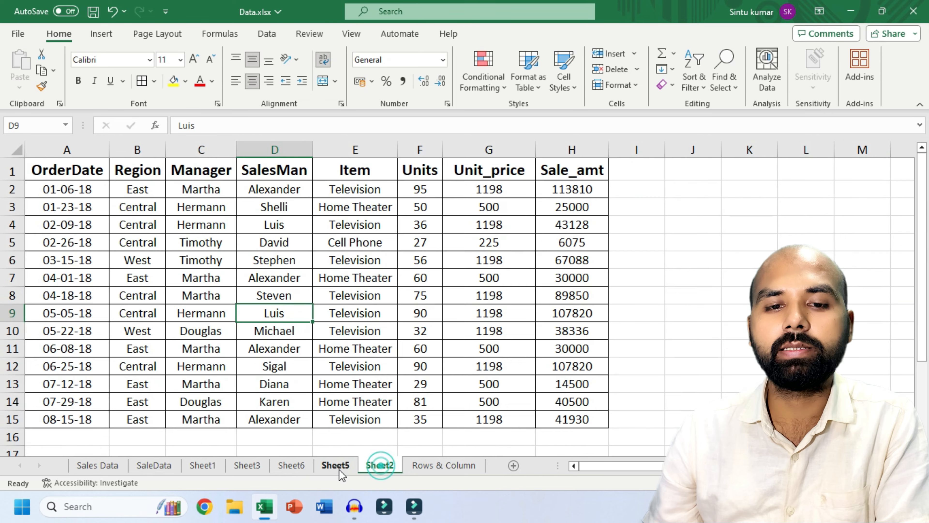
{"action": "left_click", "coordinate": [338, 467]}
{"action": "left_click", "coordinate": [303, 468]}
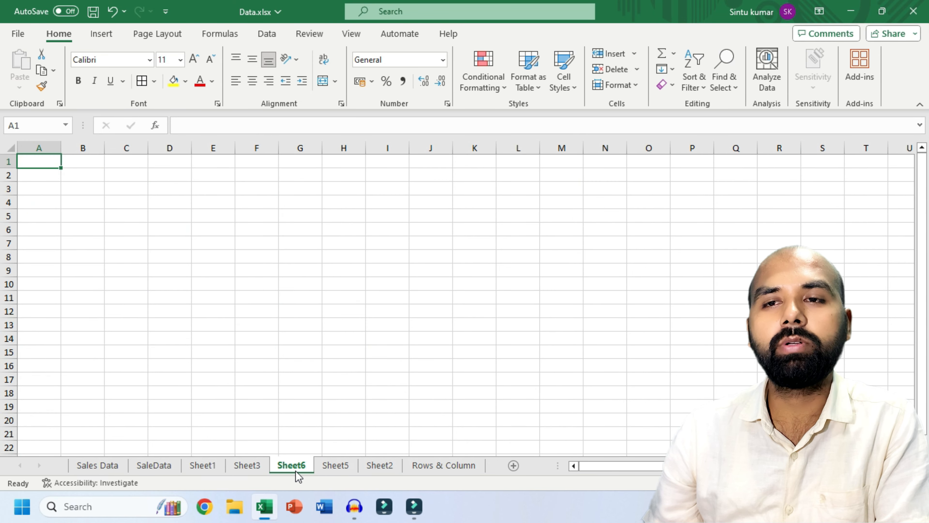
{"action": "left_click", "coordinate": [637, 69]}
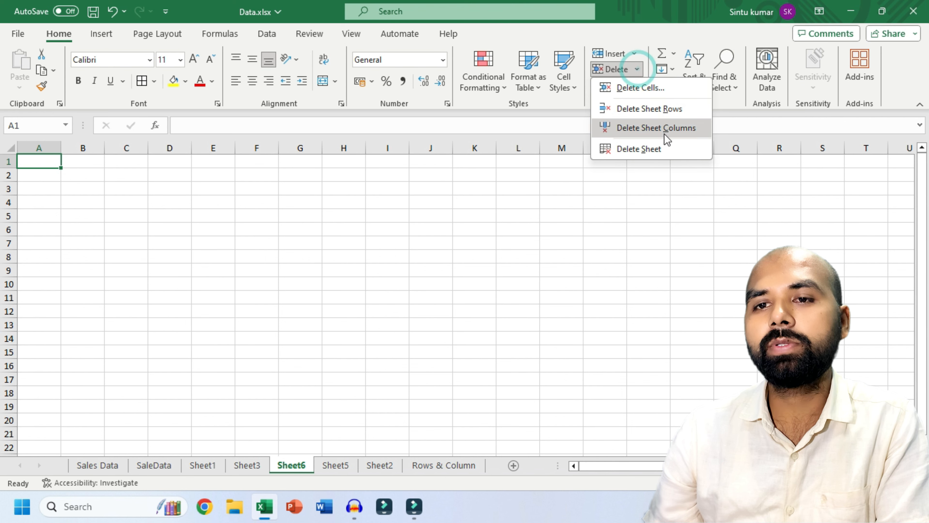
{"action": "left_click", "coordinate": [647, 153]}
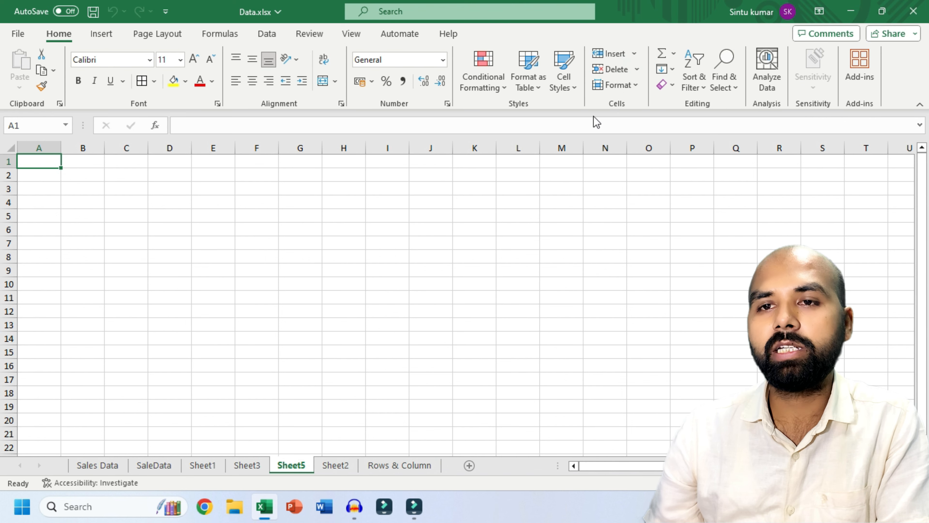
{"action": "left_click", "coordinate": [637, 69]}
{"action": "left_click", "coordinate": [639, 148]}
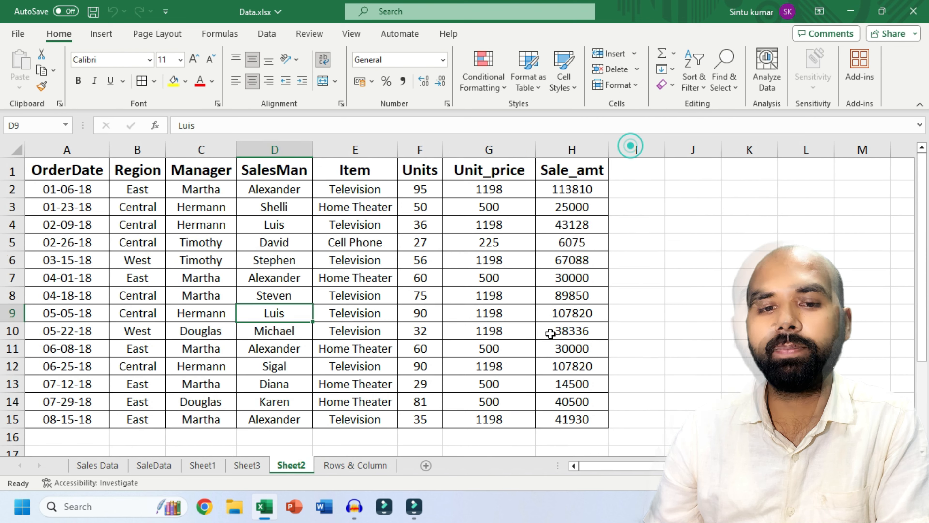
Try to delete Sheet2 with its sales table, and cancel the deletion.
{"action": "left_click", "coordinate": [346, 261]}
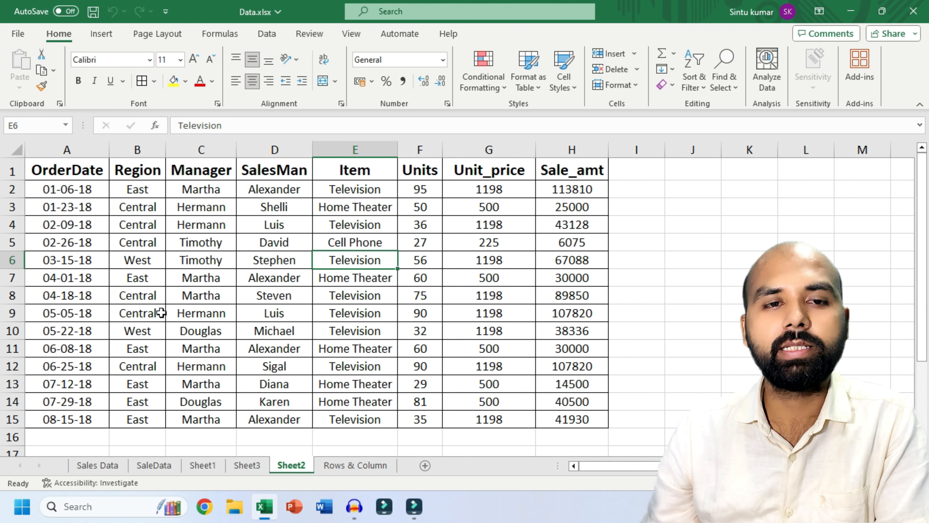
{"action": "left_click_drag", "start_coordinate": [77, 193], "coordinate": [472, 383]}
{"action": "left_click", "coordinate": [408, 344]}
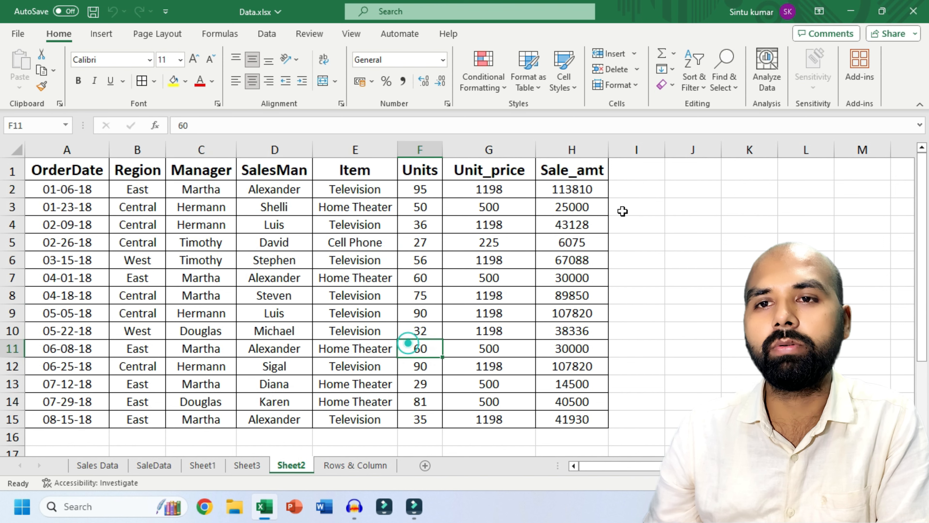
{"action": "left_click", "coordinate": [637, 70]}
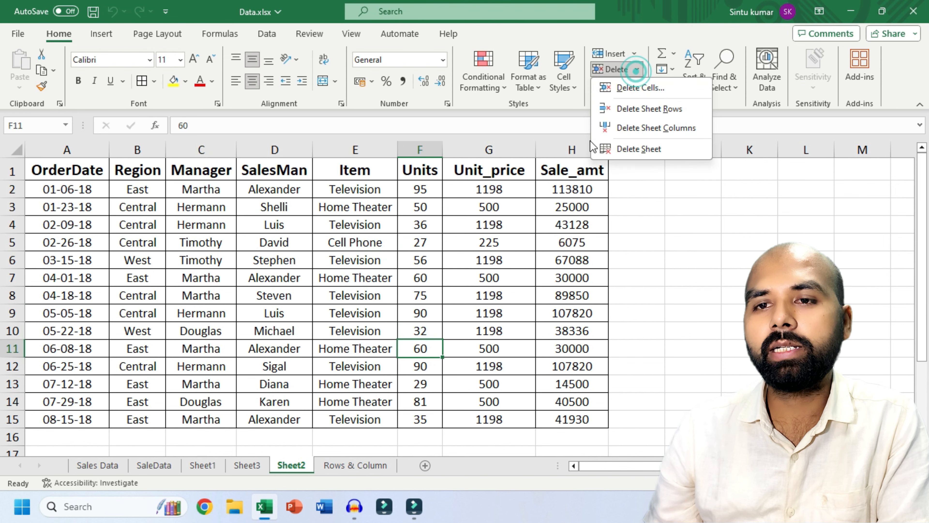
{"action": "left_click", "coordinate": [636, 150]}
{"action": "left_click_drag", "start_coordinate": [435, 233], "coordinate": [319, 185]}
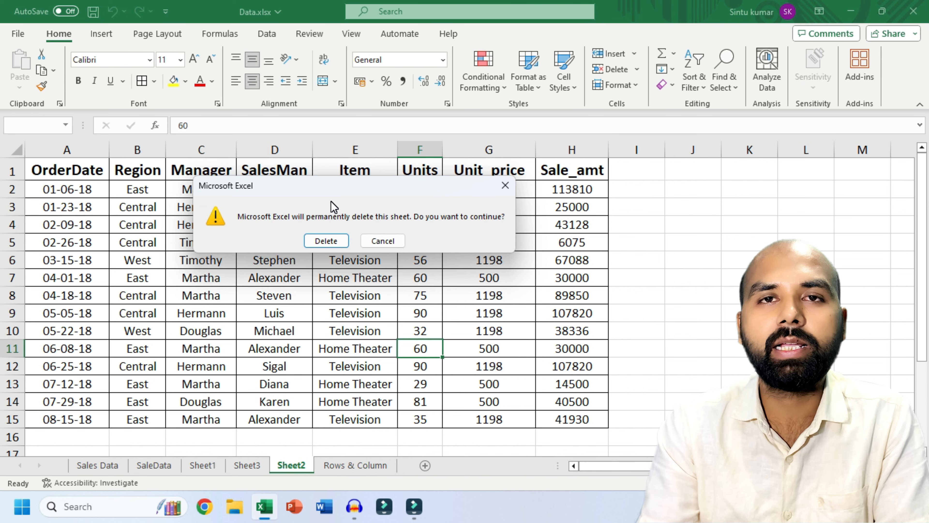
{"action": "left_click", "coordinate": [383, 241]}
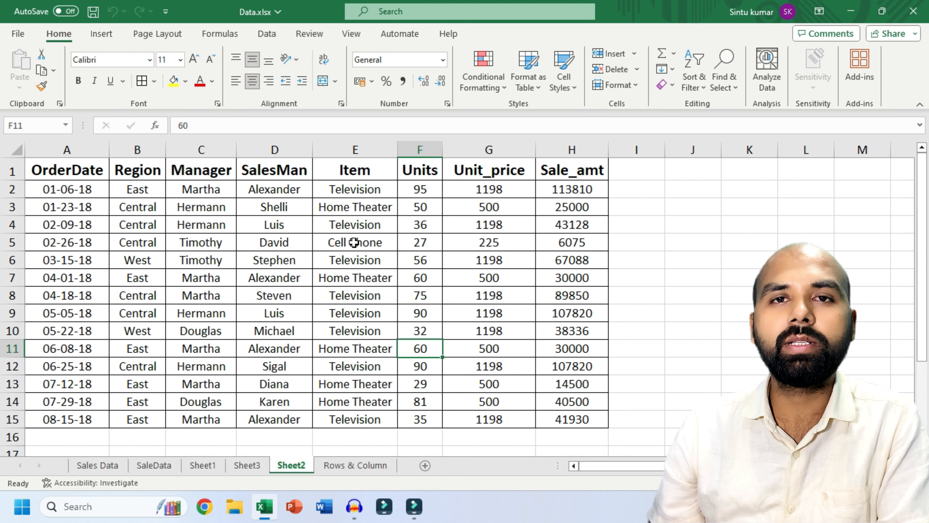
{"action": "left_click", "coordinate": [637, 70]}
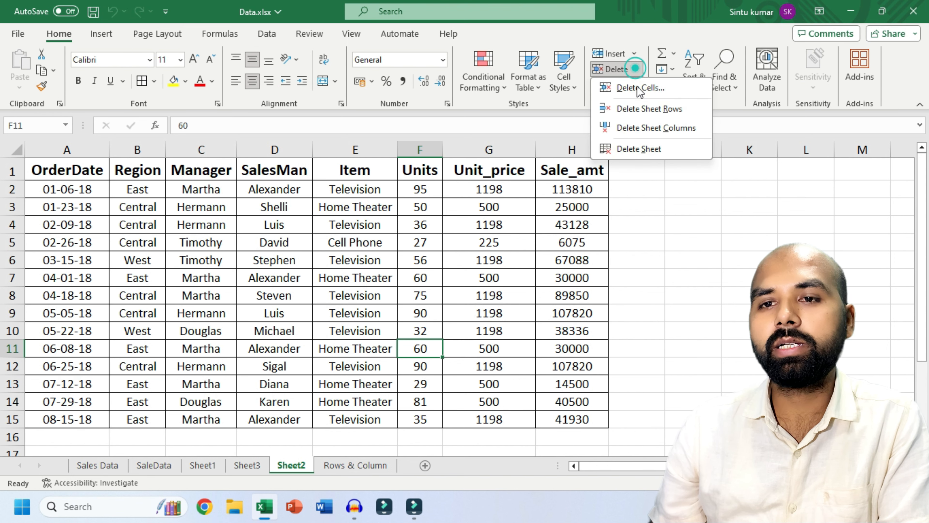
{"action": "left_click", "coordinate": [372, 275]}
{"action": "left_click", "coordinate": [615, 53]}
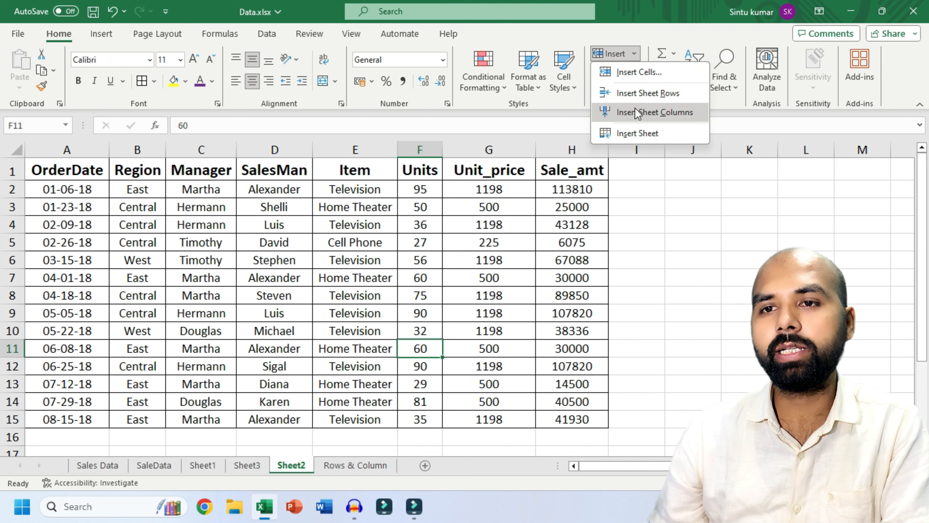
{"action": "left_click", "coordinate": [636, 211]}
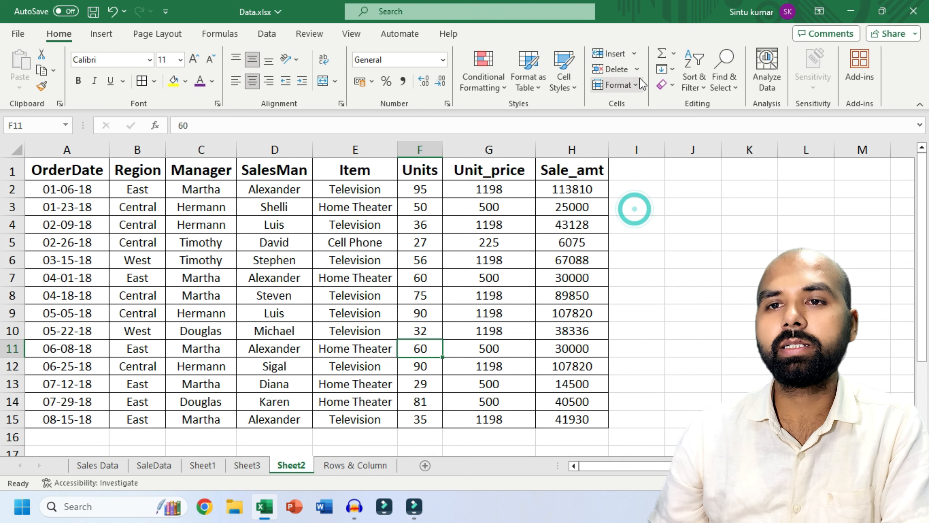
{"action": "left_click", "coordinate": [636, 69]}
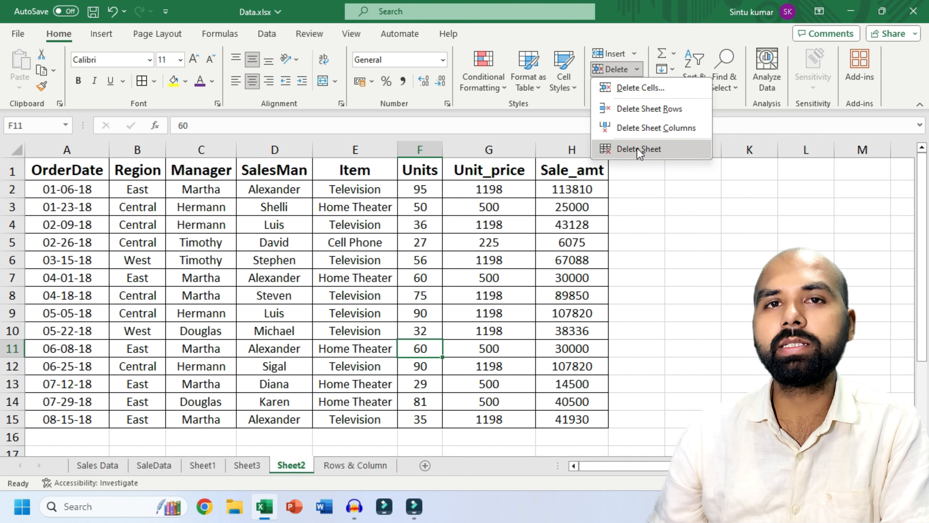
{"action": "left_click", "coordinate": [634, 224]}
{"action": "left_click", "coordinate": [633, 54]}
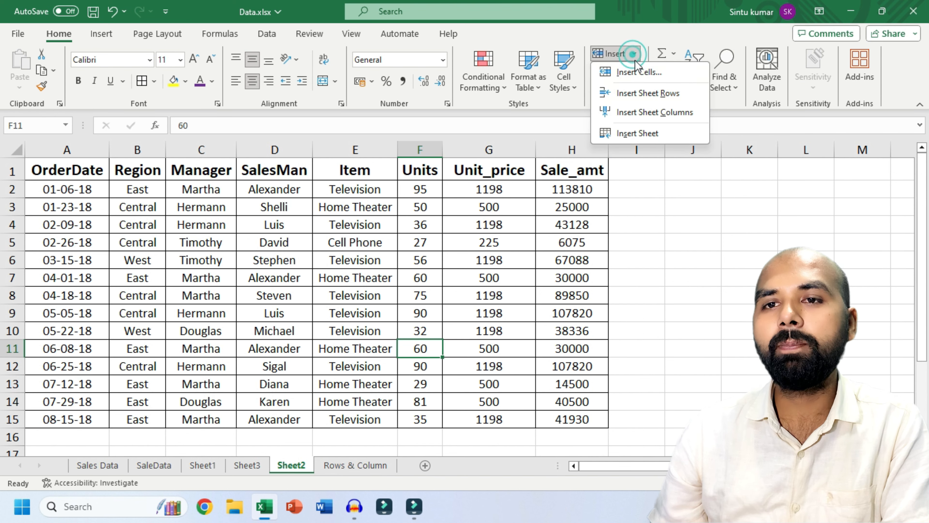
{"action": "left_click", "coordinate": [646, 210]}
{"action": "left_click", "coordinate": [637, 69]}
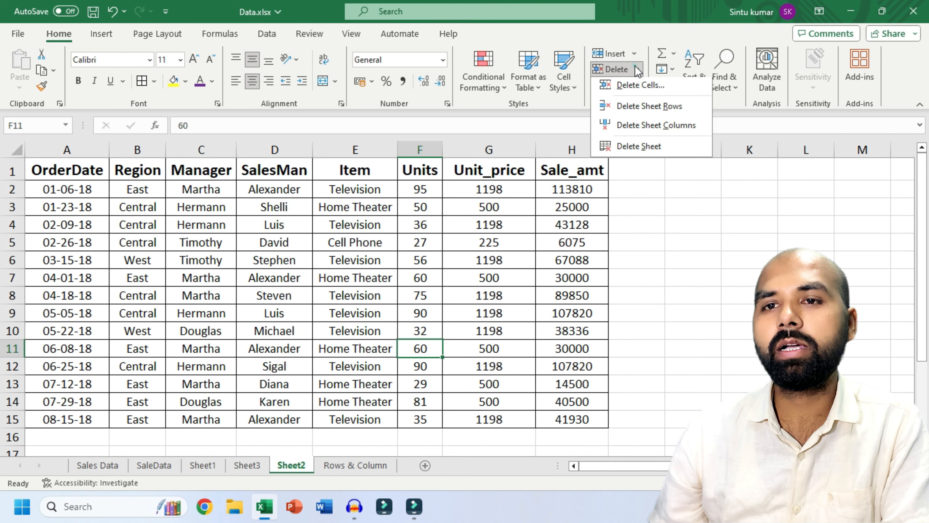
{"action": "left_click", "coordinate": [645, 245]}
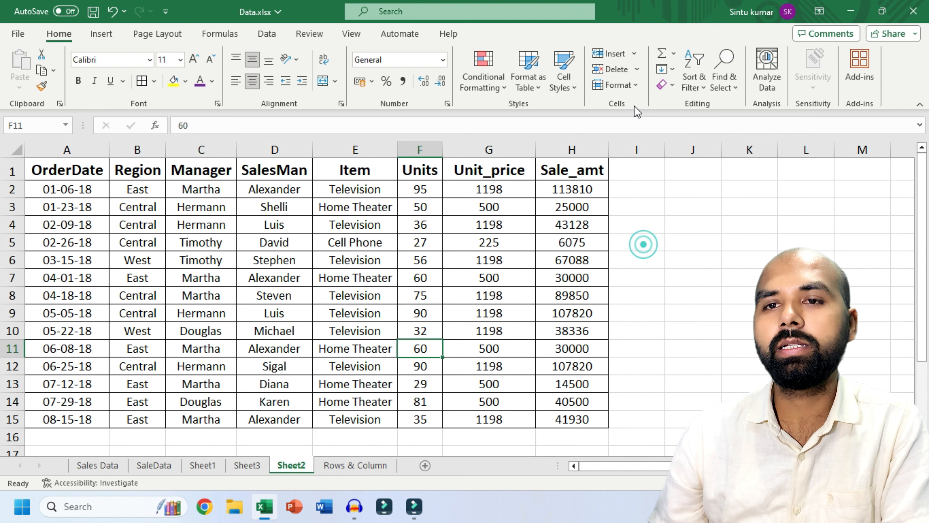
{"action": "left_click", "coordinate": [634, 54]}
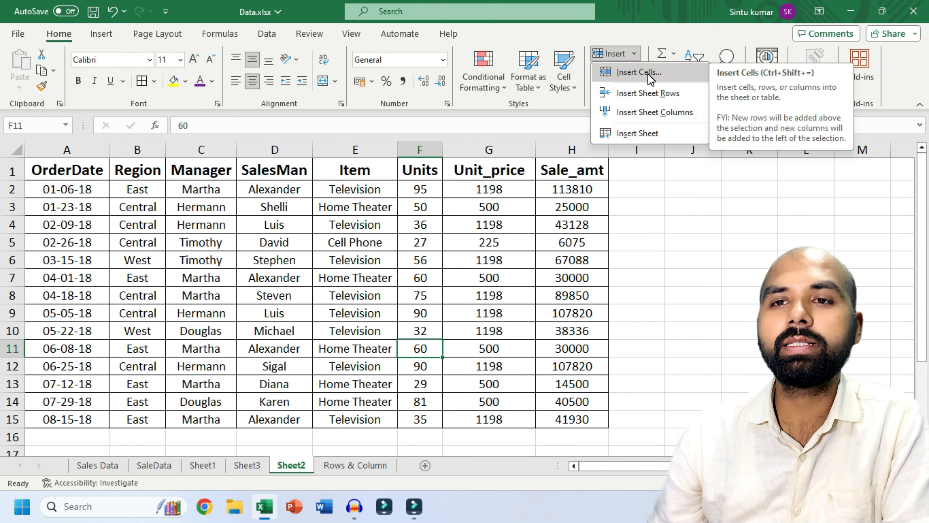
{"action": "left_click", "coordinate": [651, 180]}
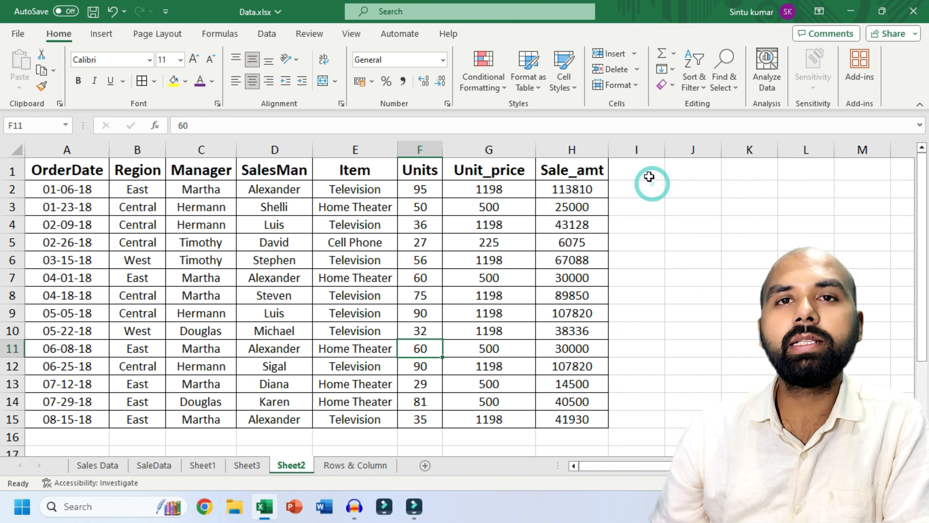
Switch to the Rows & Column sheet and examine how its four coloured sales tables are laid out.
{"action": "left_click", "coordinate": [355, 465]}
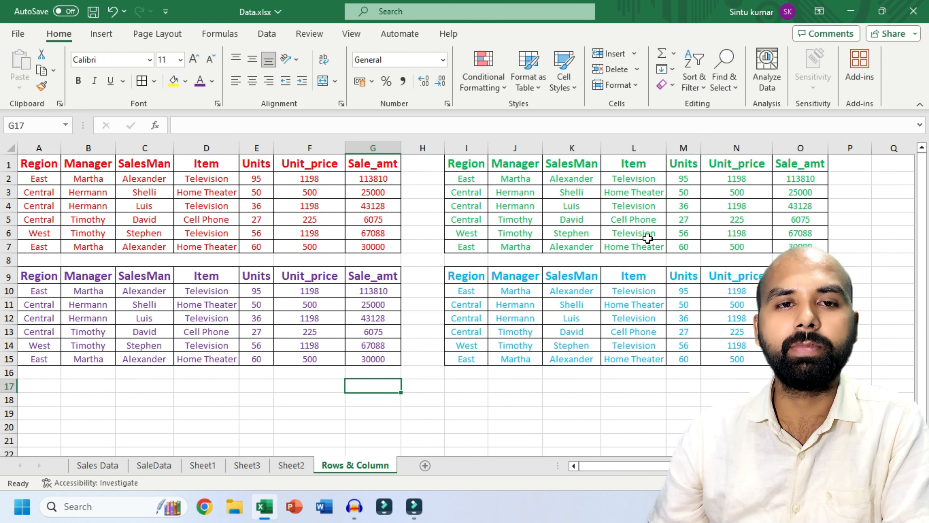
{"action": "left_click", "coordinate": [40, 157]}
{"action": "left_click_drag", "start_coordinate": [41, 157], "coordinate": [373, 233]}
{"action": "left_click_drag", "start_coordinate": [515, 164], "coordinate": [800, 220]}
{"action": "left_click_drag", "start_coordinate": [190, 291], "coordinate": [256, 330]}
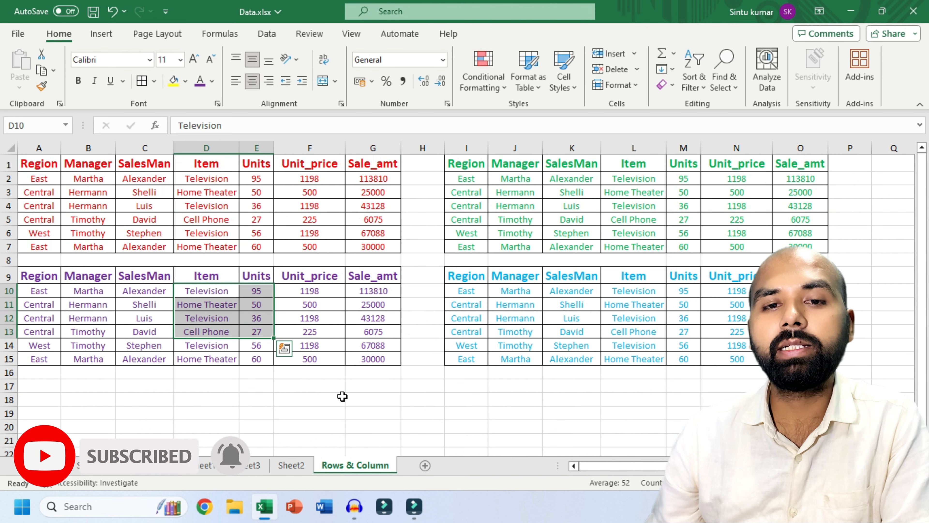
{"action": "left_click", "coordinate": [356, 411]}
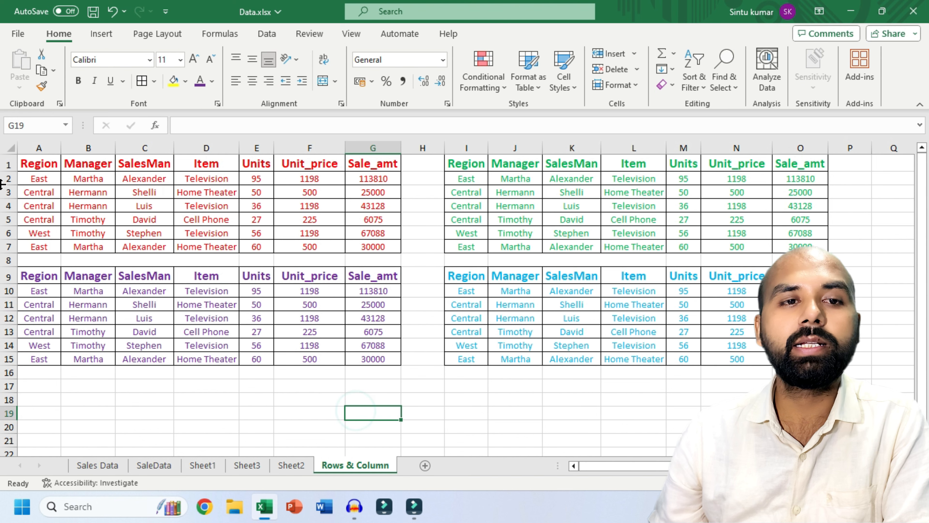
{"action": "left_click_drag", "start_coordinate": [35, 162], "coordinate": [379, 245]}
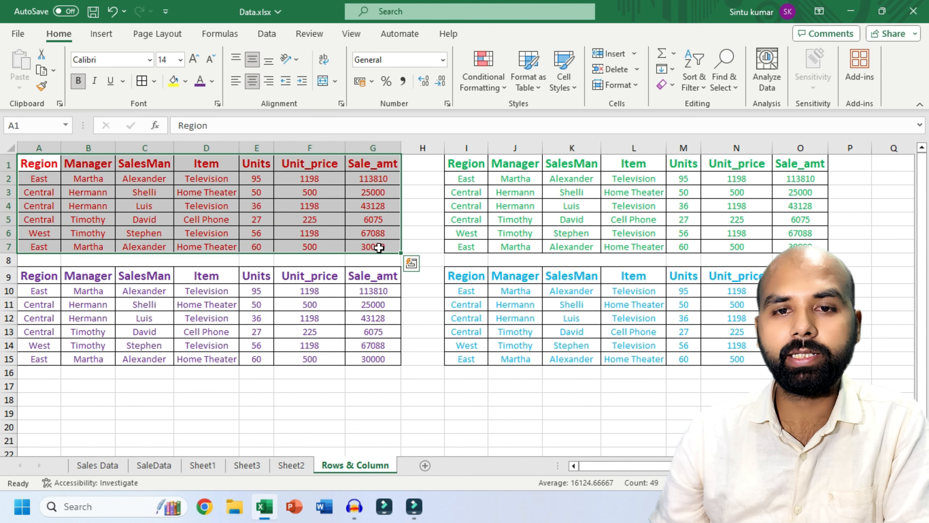
{"action": "left_click", "coordinate": [296, 399]}
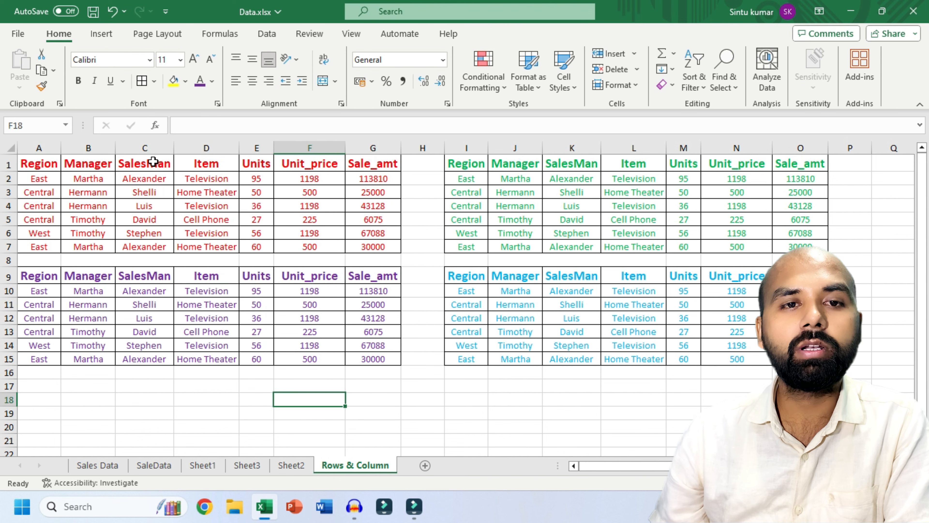
Insert a blank sheet column between Manager and SalesMan, based on the red table's SalesMan cells C1:C7, and check the purple table below.
{"action": "left_click_drag", "start_coordinate": [151, 162], "coordinate": [155, 245]}
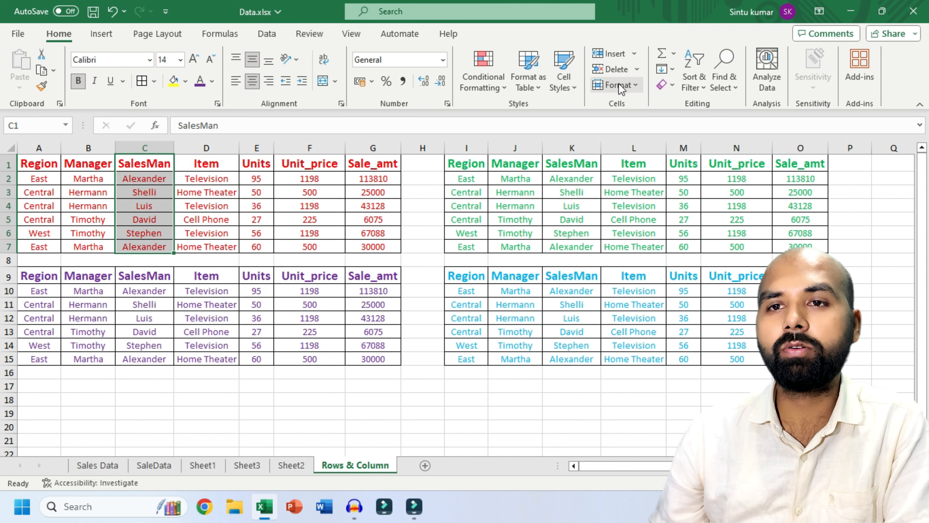
{"action": "left_click", "coordinate": [636, 60]}
{"action": "left_click", "coordinate": [641, 113]}
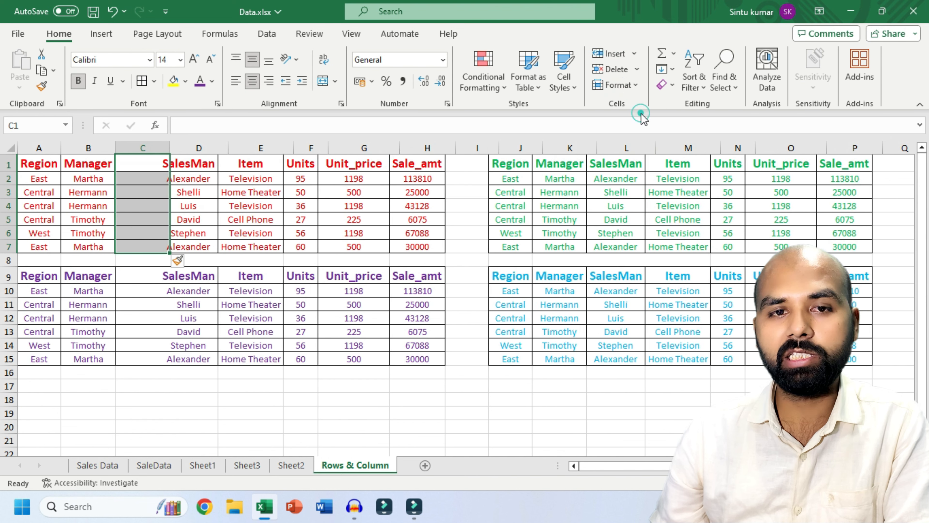
{"action": "left_click_drag", "start_coordinate": [88, 164], "coordinate": [358, 234]}
{"action": "left_click", "coordinate": [318, 243]}
{"action": "left_click_drag", "start_coordinate": [88, 276], "coordinate": [292, 361]}
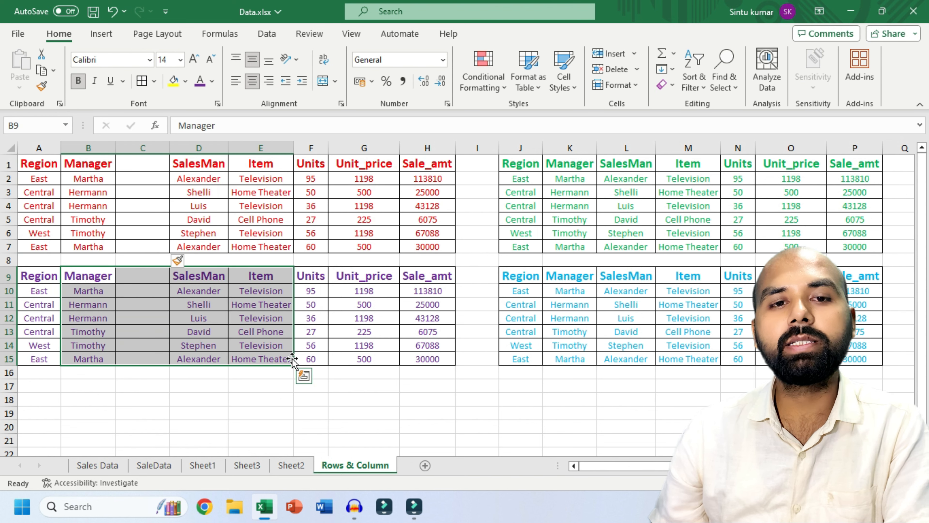
Undo the sheet column insertion, and insert blank cells at the red table's C1:C7 with the existing cells shifted right.
{"action": "key", "text": "ctrl+z"}
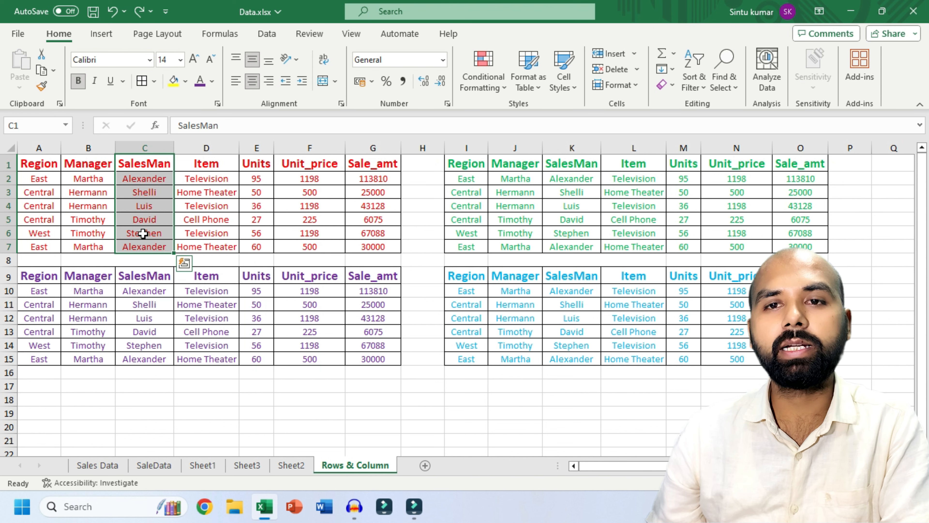
{"action": "left_click", "coordinate": [634, 54]}
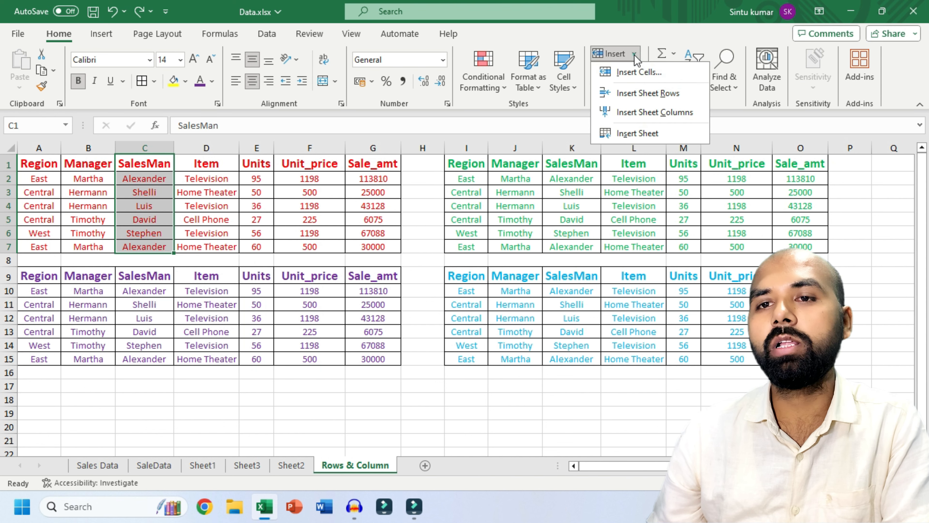
{"action": "left_click", "coordinate": [634, 74]}
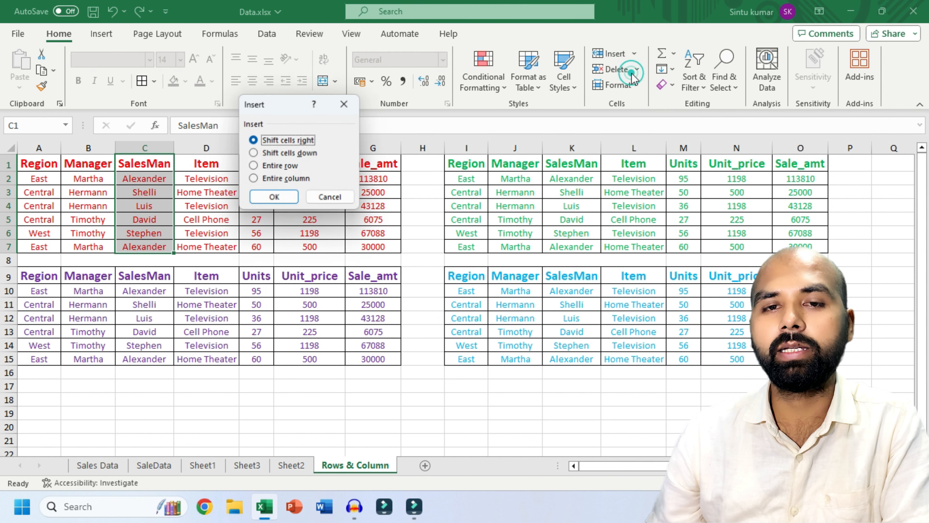
{"action": "left_click_drag", "start_coordinate": [292, 111], "coordinate": [265, 156]}
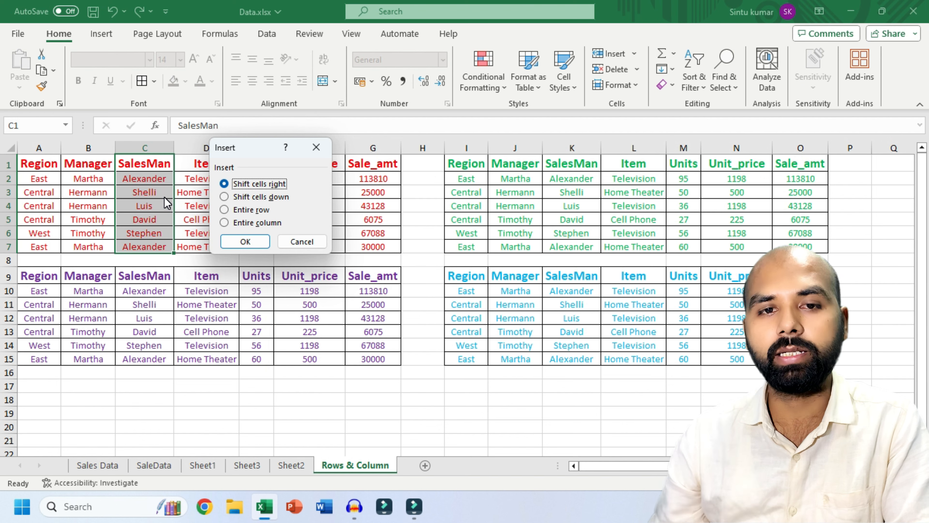
{"action": "left_click", "coordinate": [252, 241]}
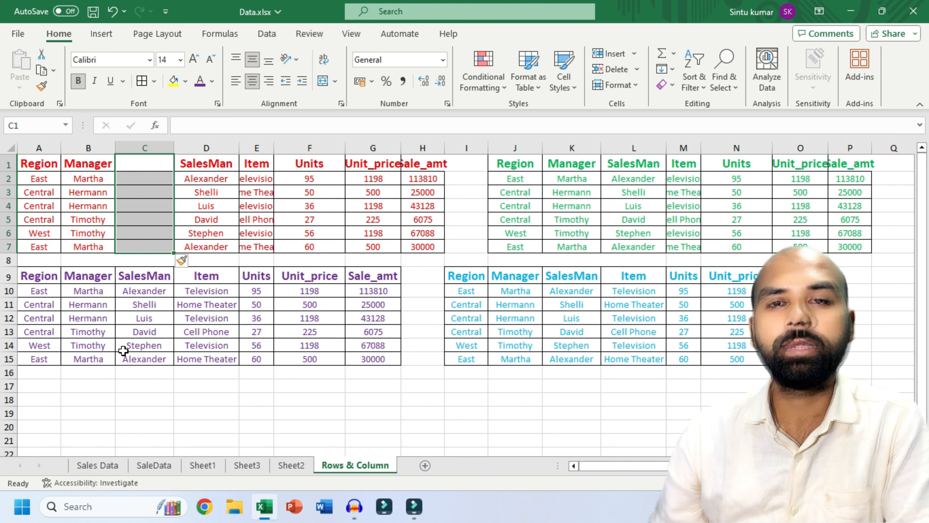
Try inserting a sheet row at the red table's A3:H3, compare the red and green tables, and undo the insertion.
{"action": "left_click", "coordinate": [104, 219]}
{"action": "left_click_drag", "start_coordinate": [37, 192], "coordinate": [424, 193]}
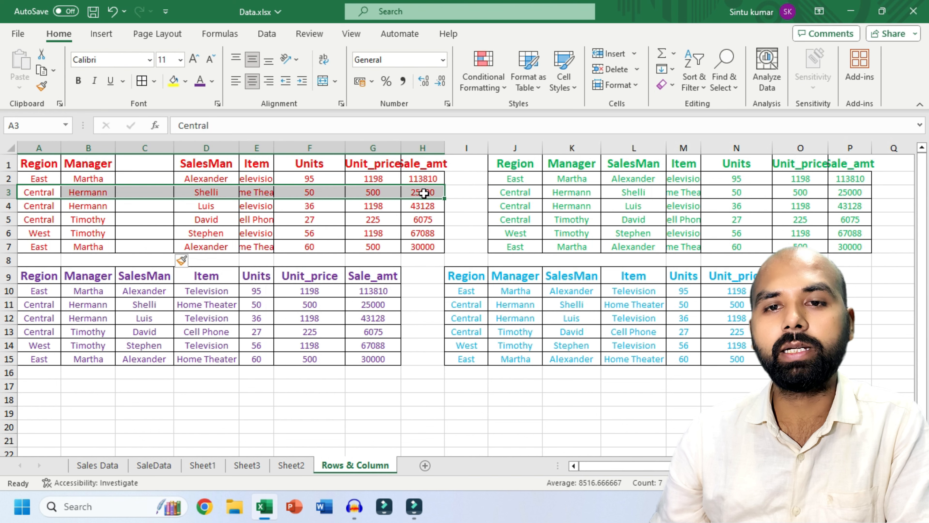
{"action": "left_click", "coordinate": [634, 53]}
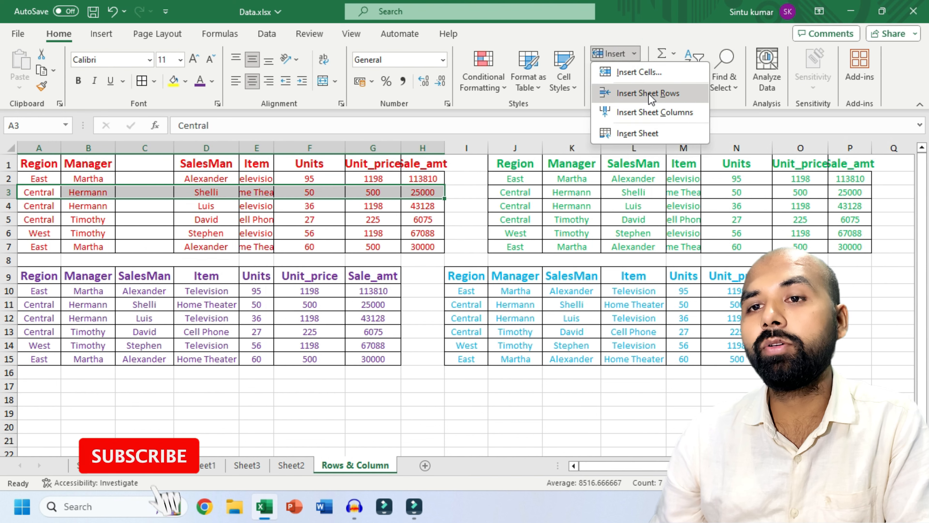
{"action": "left_click", "coordinate": [651, 95]}
{"action": "left_click", "coordinate": [215, 246]}
{"action": "left_click_drag", "start_coordinate": [92, 165], "coordinate": [423, 260]}
{"action": "left_click_drag", "start_coordinate": [515, 164], "coordinate": [852, 258]}
{"action": "left_click", "coordinate": [737, 220]}
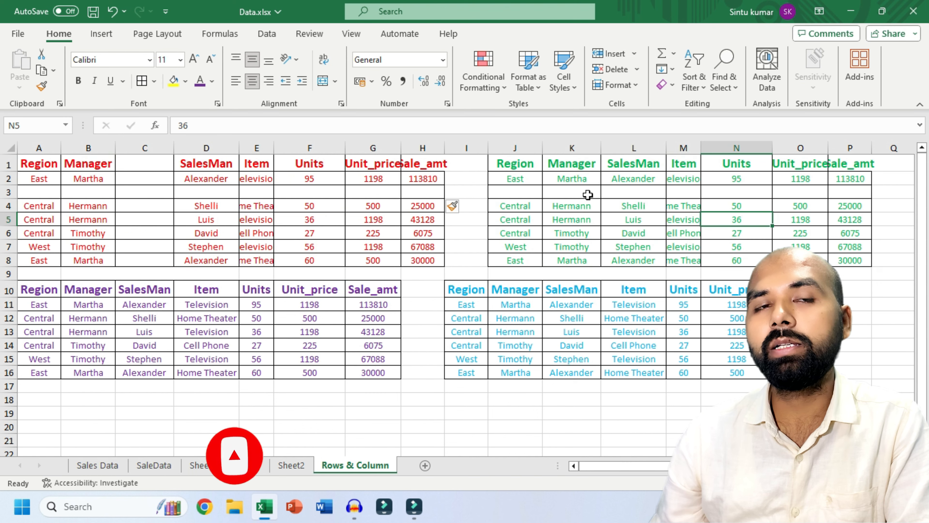
{"action": "key", "text": "ctrl+z"}
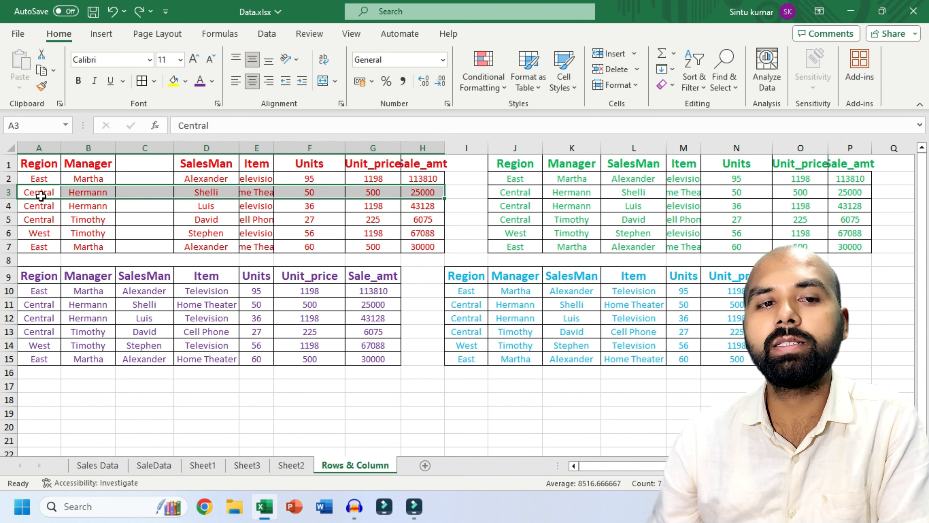
Insert blank cells at the red table's A3:H3 with the existing cells shifted down, and check row 3 across to the green table.
{"action": "left_click_drag", "start_coordinate": [30, 193], "coordinate": [416, 195]}
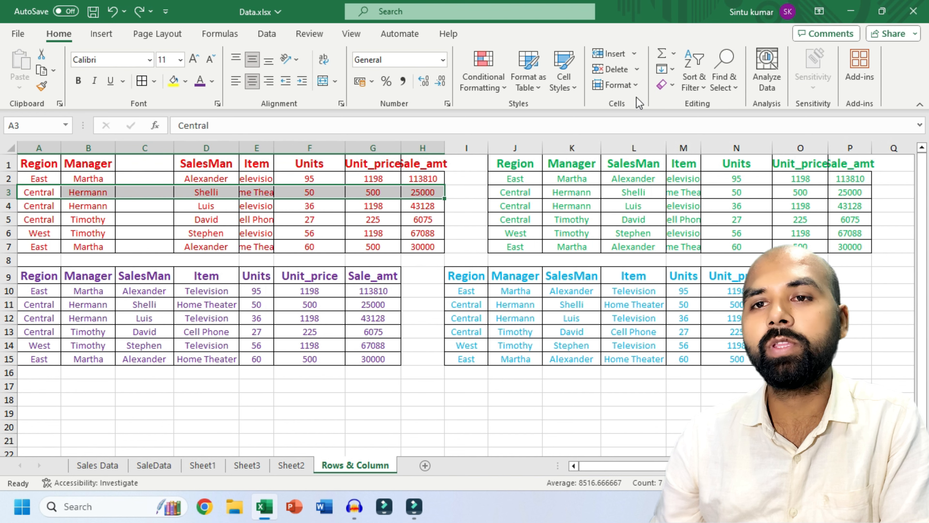
{"action": "left_click", "coordinate": [635, 53]}
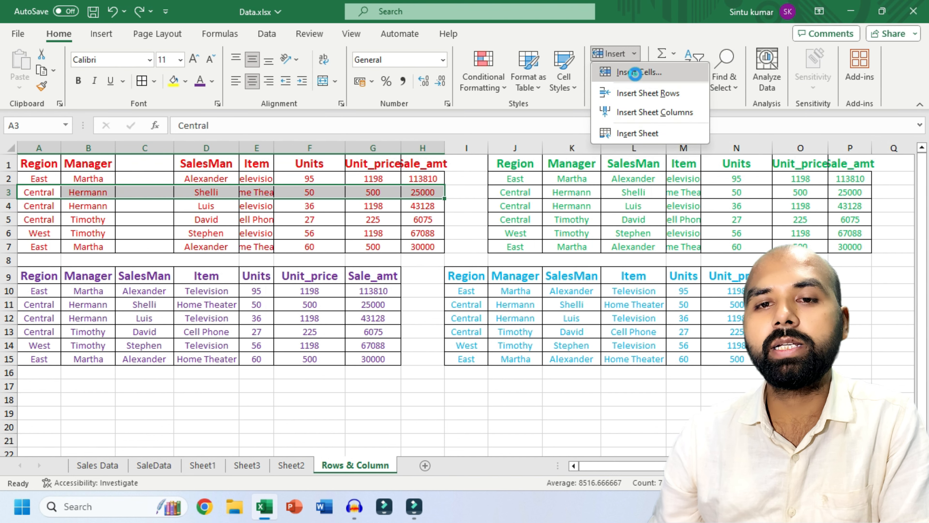
{"action": "left_click", "coordinate": [638, 78]}
{"action": "left_click_drag", "start_coordinate": [243, 154], "coordinate": [298, 66]}
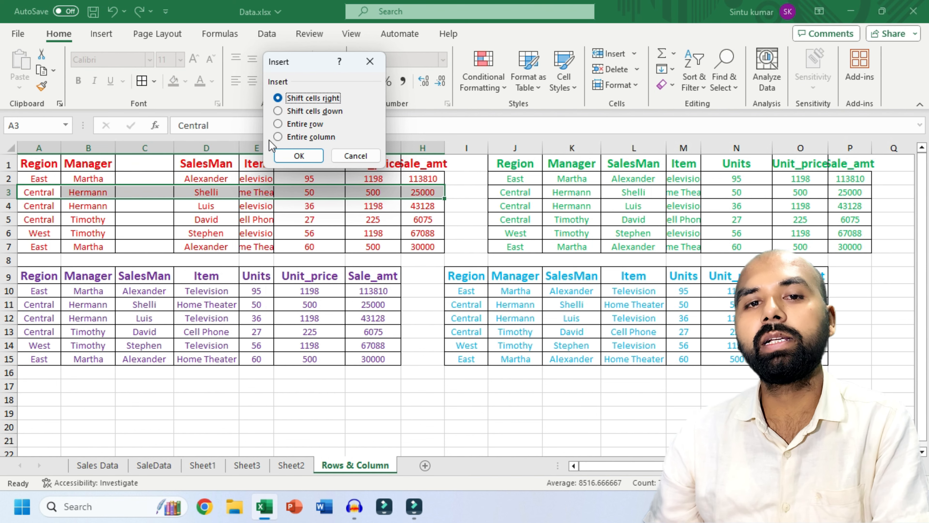
{"action": "left_click", "coordinate": [279, 111]}
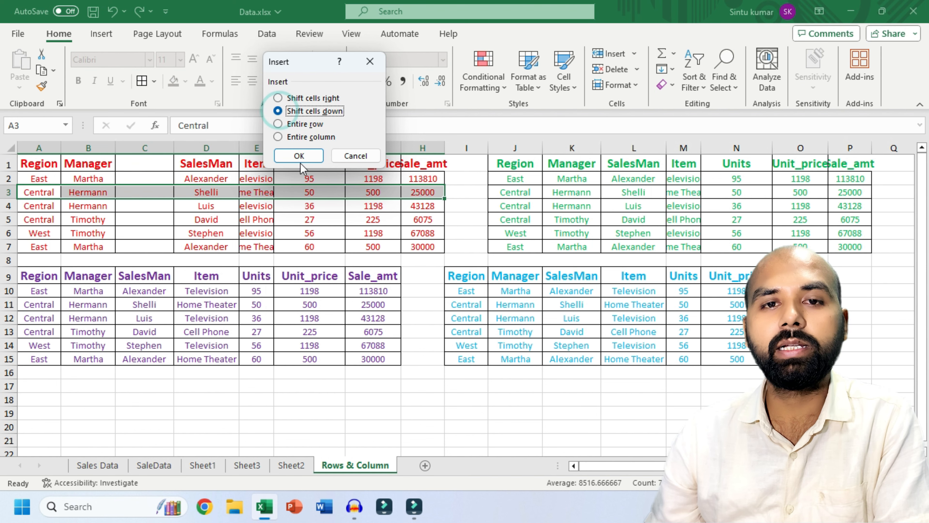
{"action": "left_click", "coordinate": [299, 155]}
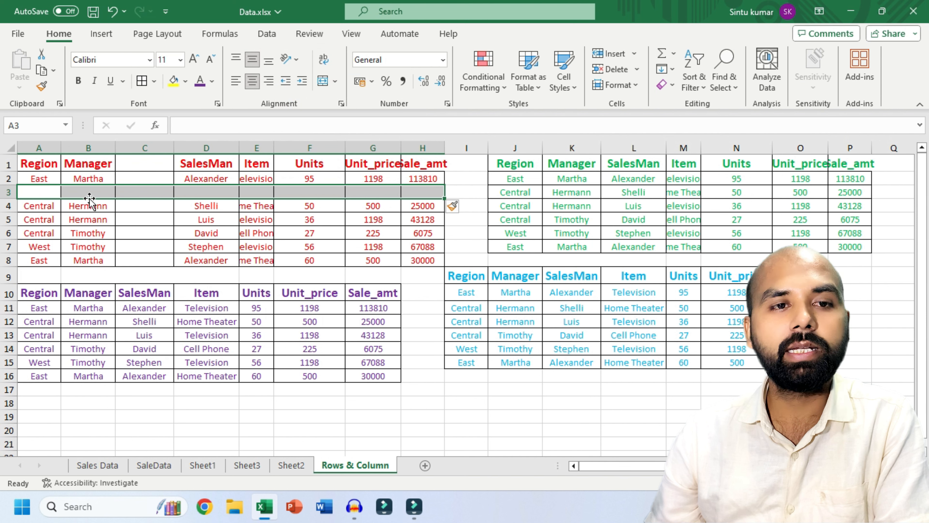
{"action": "left_click_drag", "start_coordinate": [35, 193], "coordinate": [413, 190]}
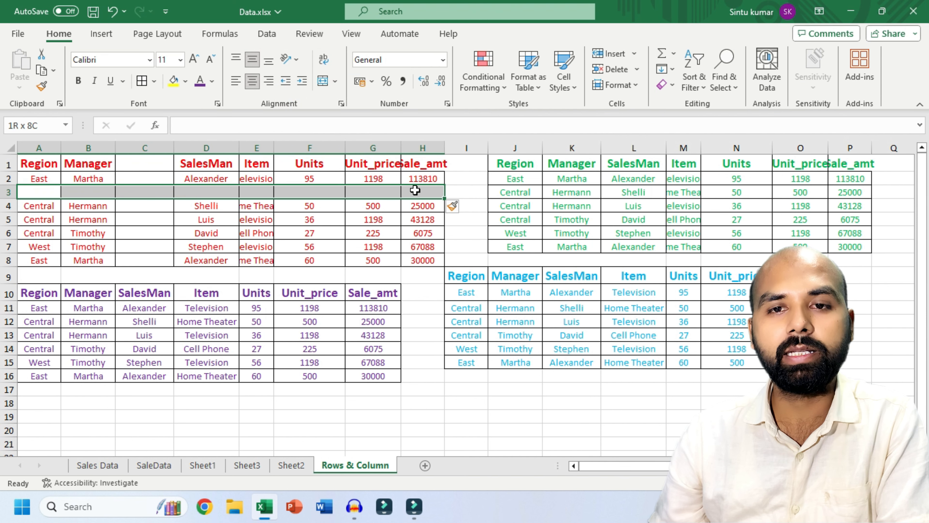
{"action": "left_click", "coordinate": [317, 232]}
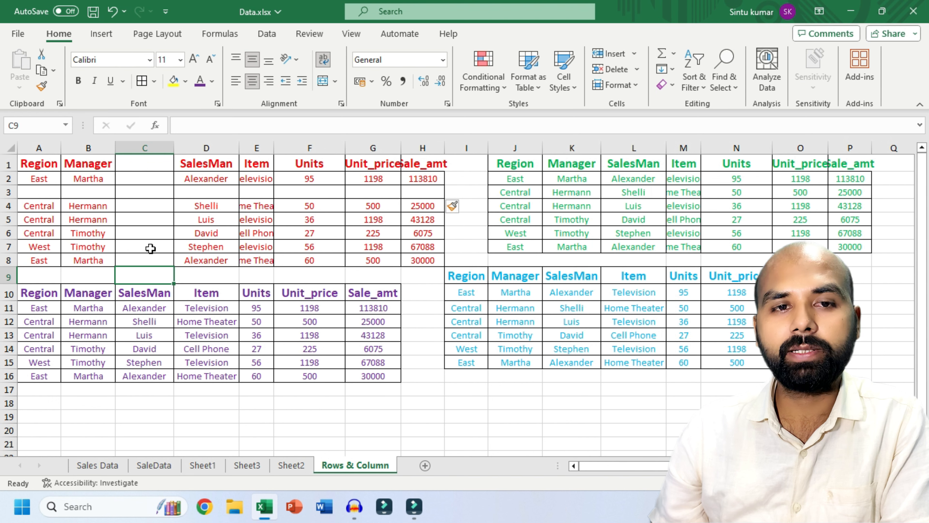
{"action": "left_click", "coordinate": [9, 192]}
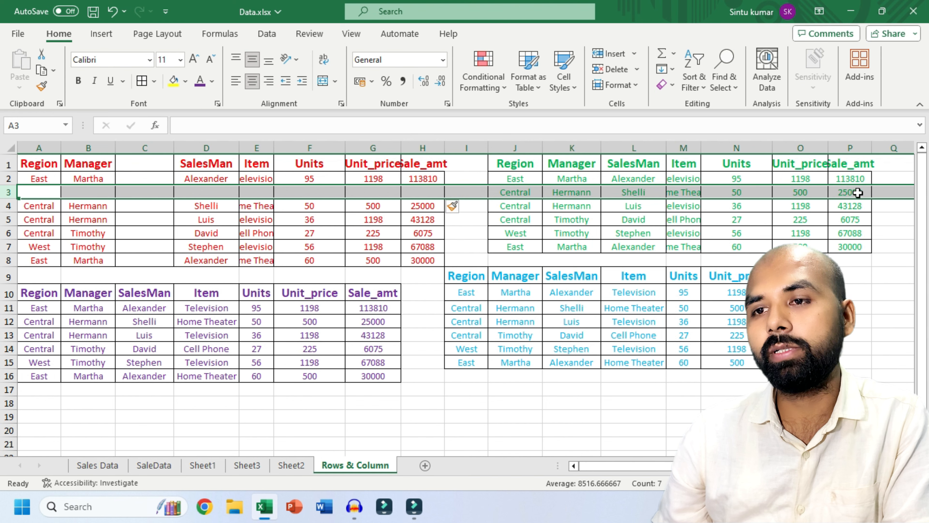
{"action": "left_click", "coordinate": [385, 218]}
Delete the blank cells A3:H3 in the red table, shifting the cells below up.
{"action": "left_click_drag", "start_coordinate": [38, 192], "coordinate": [424, 194]}
{"action": "left_click", "coordinate": [638, 69]}
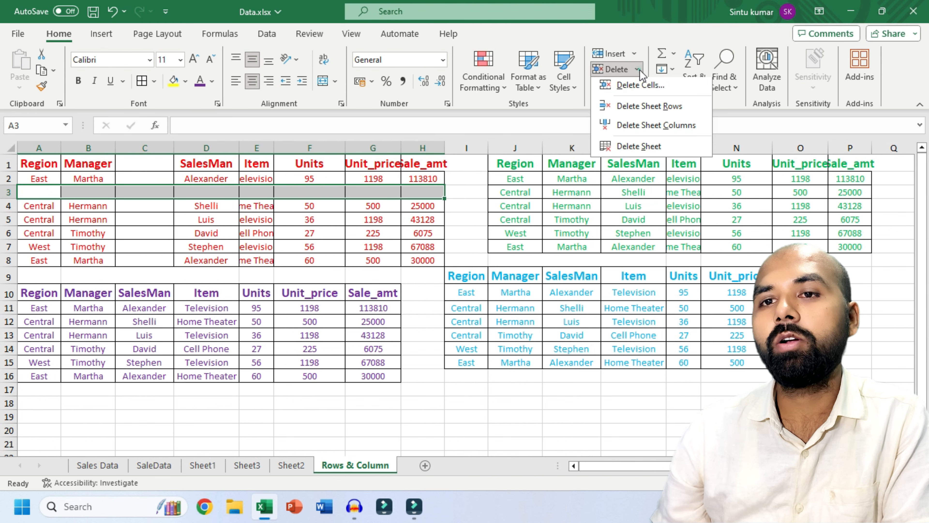
{"action": "left_click", "coordinate": [638, 88]}
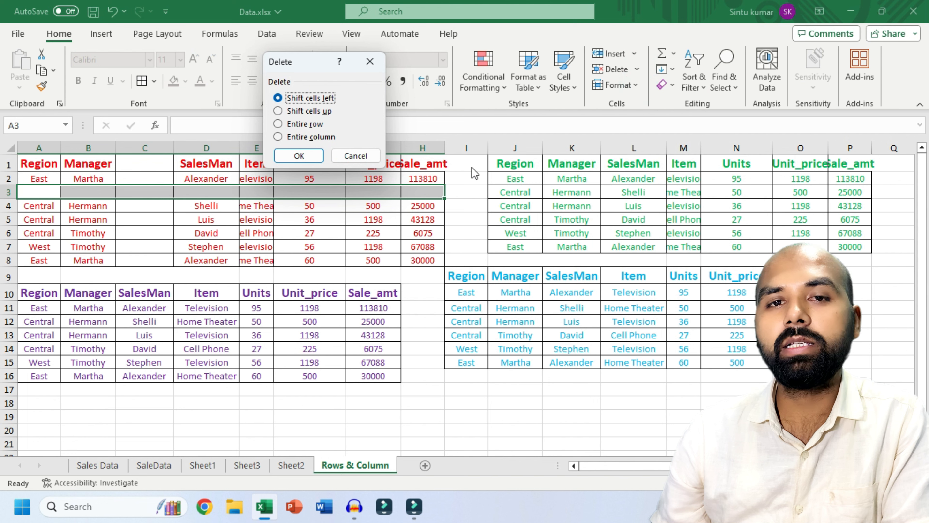
{"action": "left_click_drag", "start_coordinate": [304, 70], "coordinate": [257, 86]}
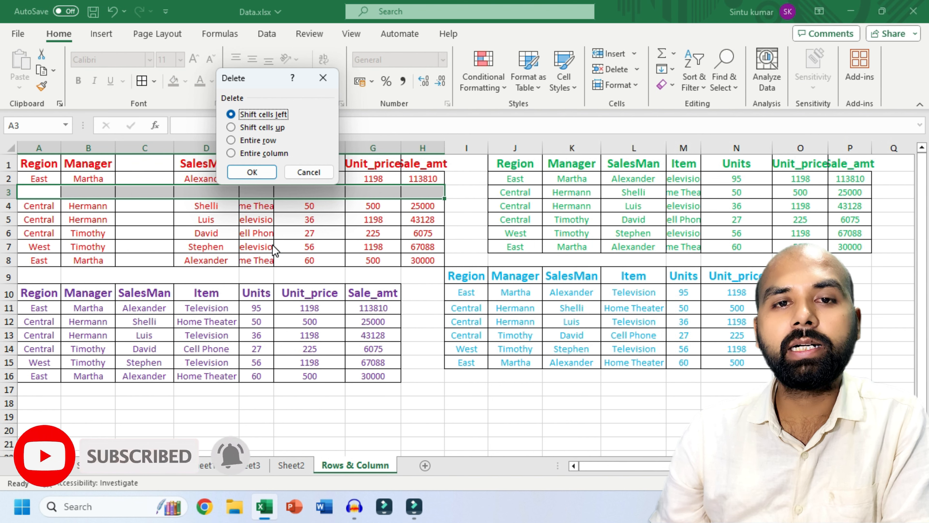
{"action": "left_click", "coordinate": [230, 127]}
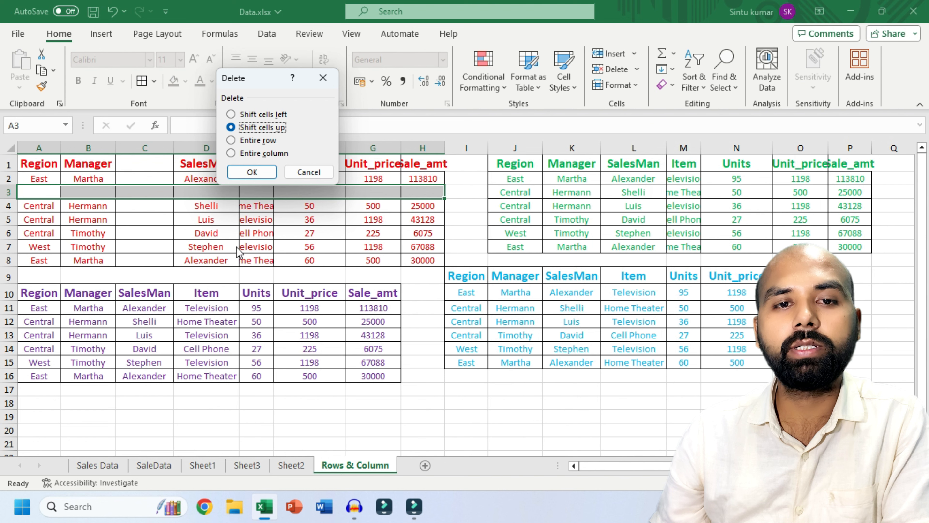
{"action": "left_click", "coordinate": [258, 176]}
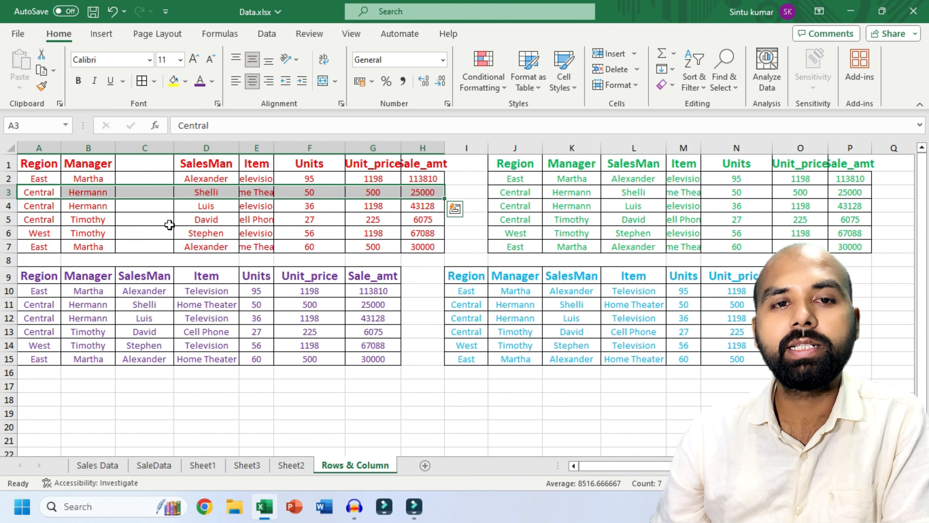
Delete the blank cells C1:C7 between Manager and SalesMan in the red table, shifting cells left.
{"action": "left_click", "coordinate": [143, 221]}
{"action": "left_click", "coordinate": [151, 163]}
{"action": "left_click_drag", "start_coordinate": [151, 163], "coordinate": [154, 243]}
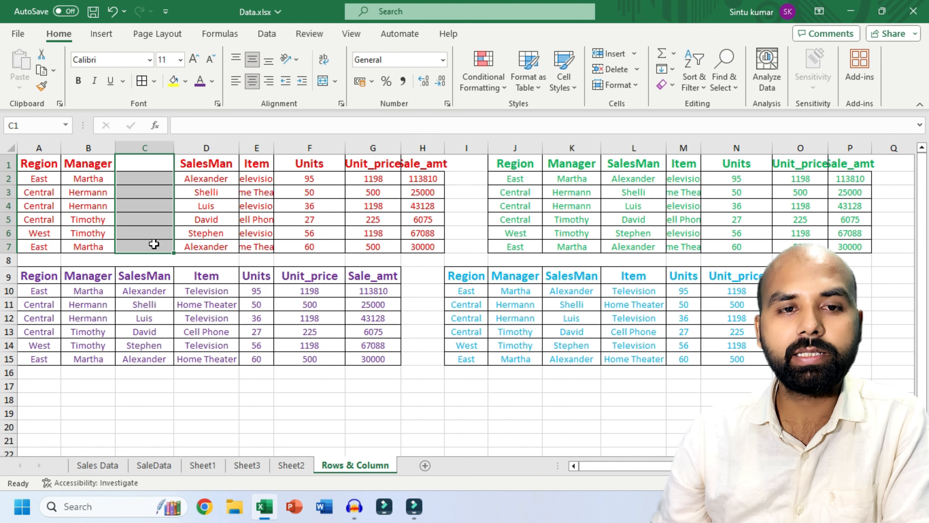
{"action": "left_click", "coordinate": [636, 69]}
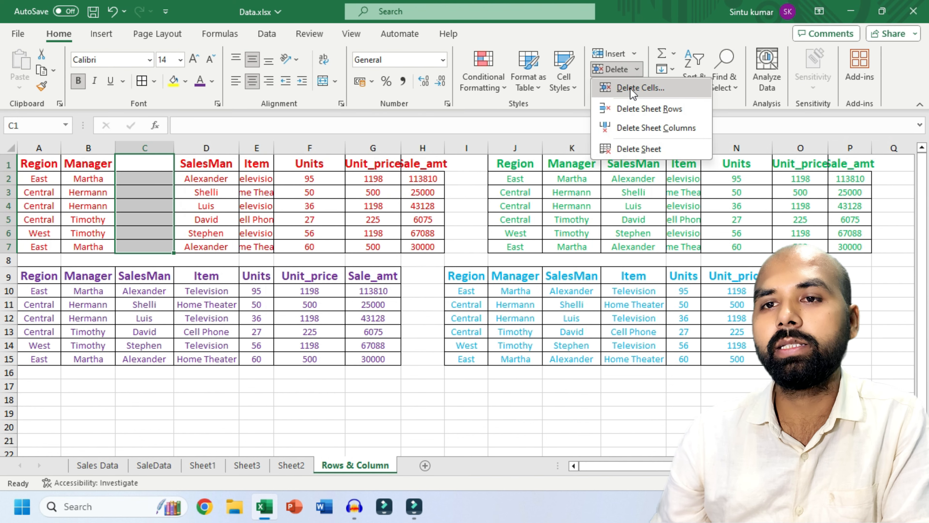
{"action": "left_click", "coordinate": [629, 88]}
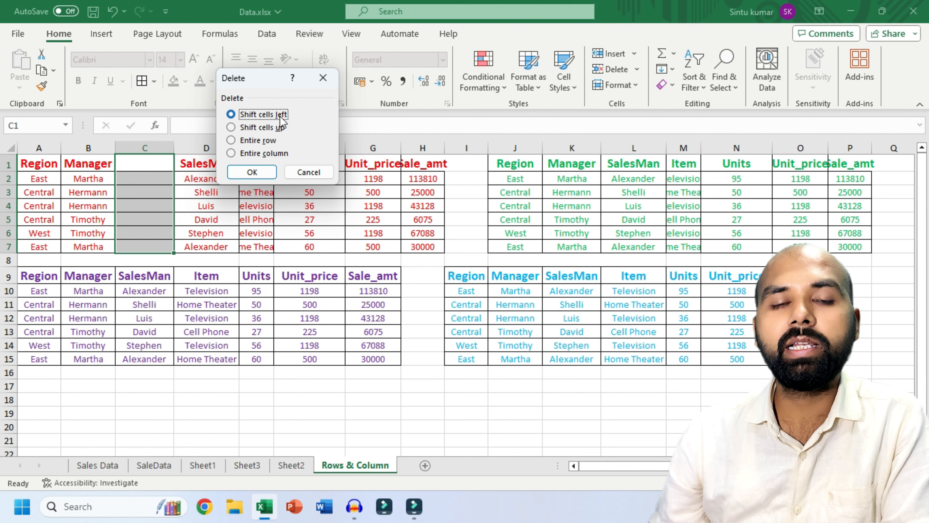
{"action": "left_click", "coordinate": [259, 175]}
{"action": "left_click", "coordinate": [258, 178]}
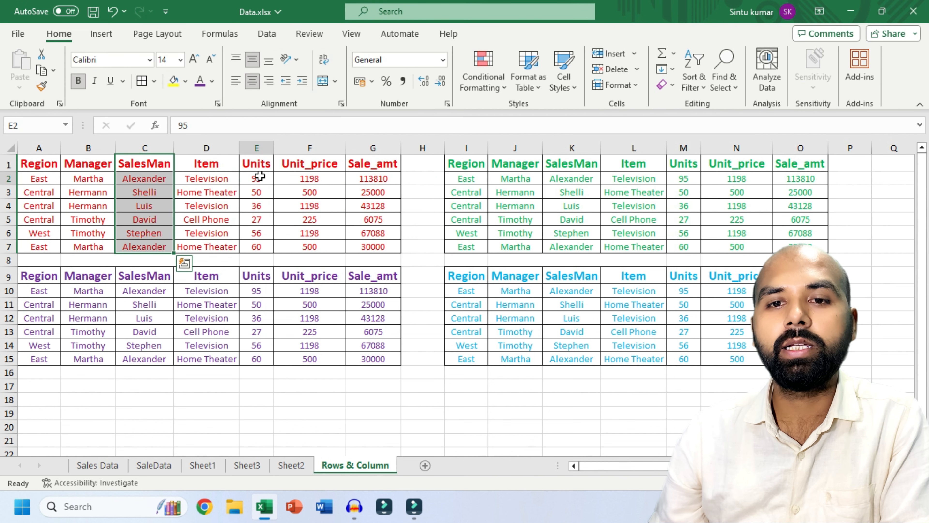
{"action": "left_click", "coordinate": [635, 54]}
{"action": "left_click", "coordinate": [641, 54]}
{"action": "left_click", "coordinate": [639, 69]}
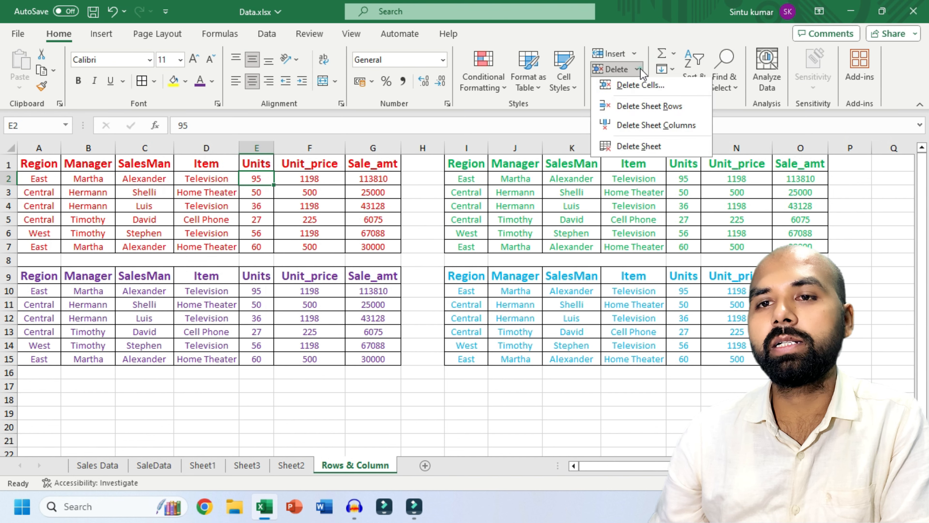
{"action": "left_click", "coordinate": [633, 53]}
{"action": "left_click", "coordinate": [635, 55]}
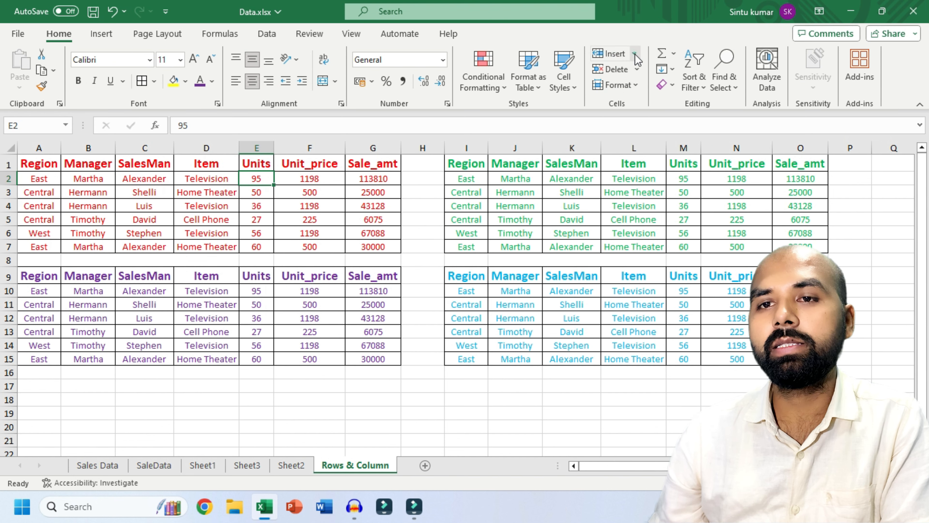
{"action": "left_click", "coordinate": [640, 70]}
{"action": "left_click", "coordinate": [638, 55]}
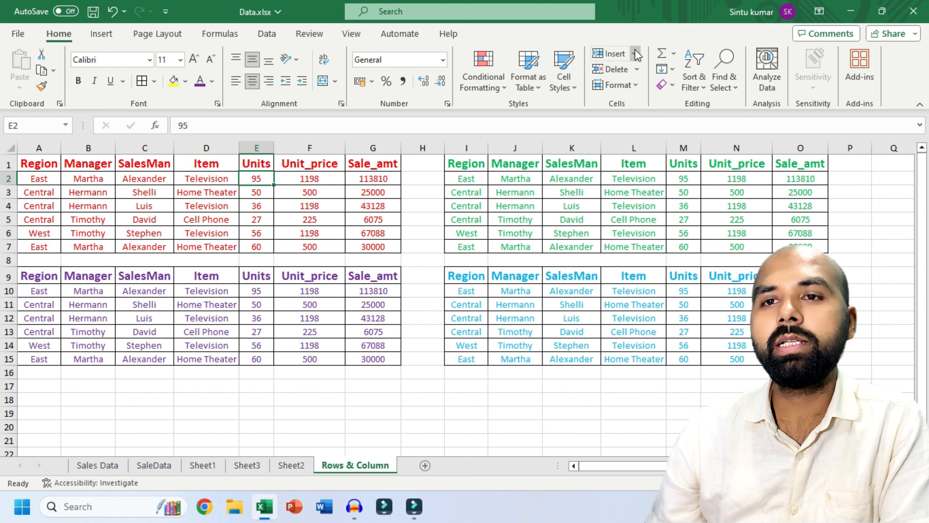
{"action": "left_click", "coordinate": [636, 54]}
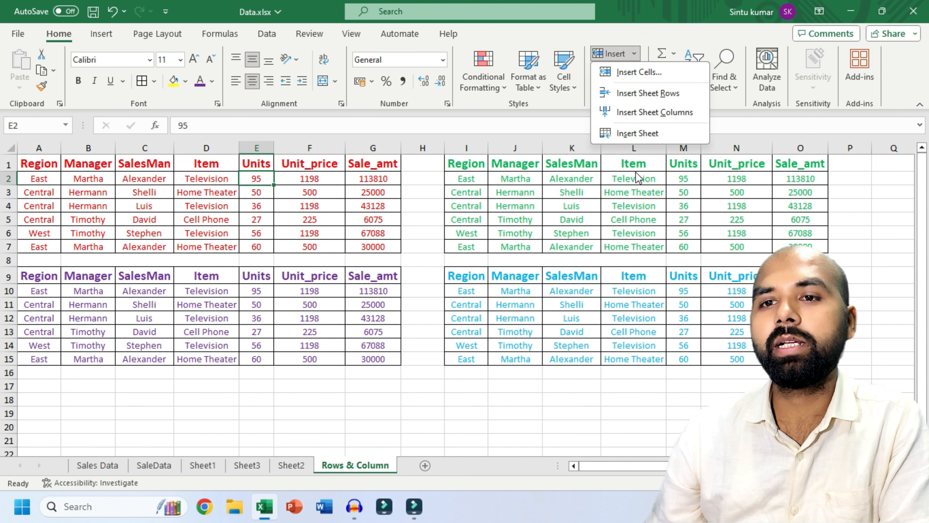
{"action": "left_click", "coordinate": [632, 186]}
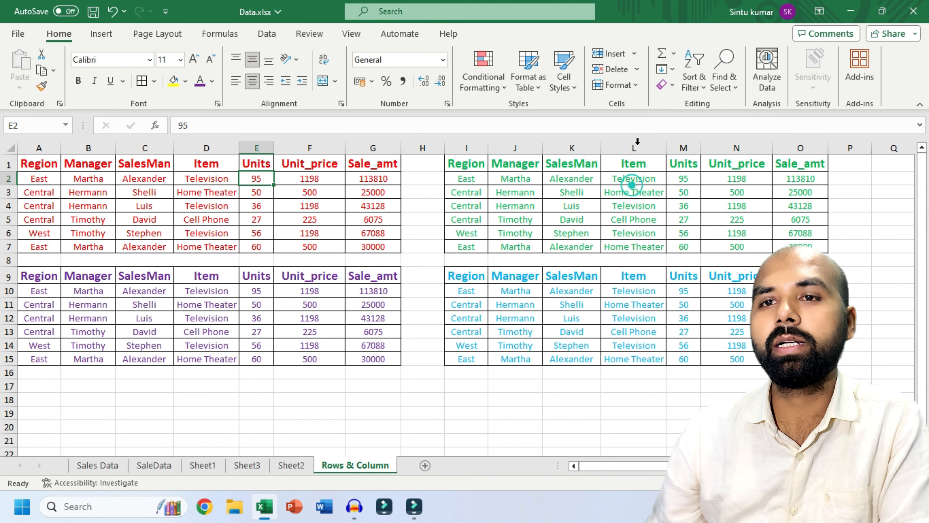
{"action": "left_click", "coordinate": [638, 70]}
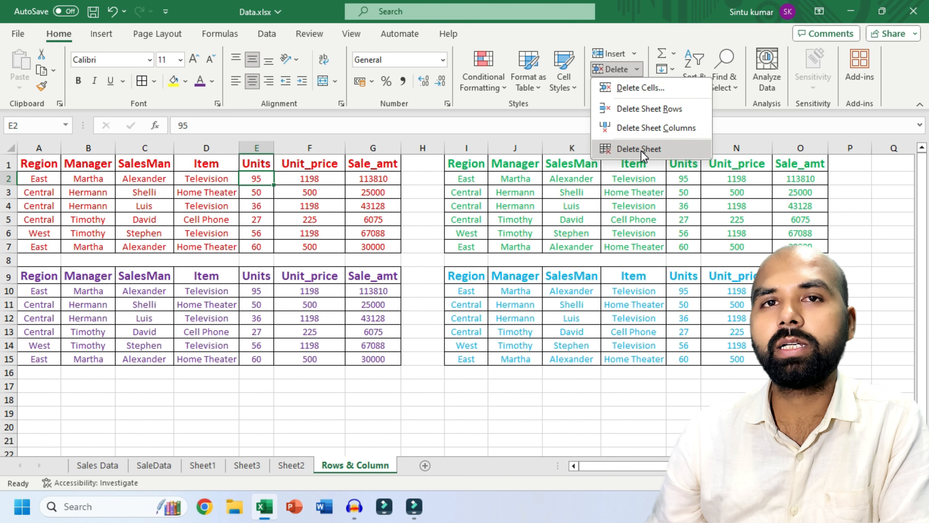
{"action": "left_click", "coordinate": [626, 217]}
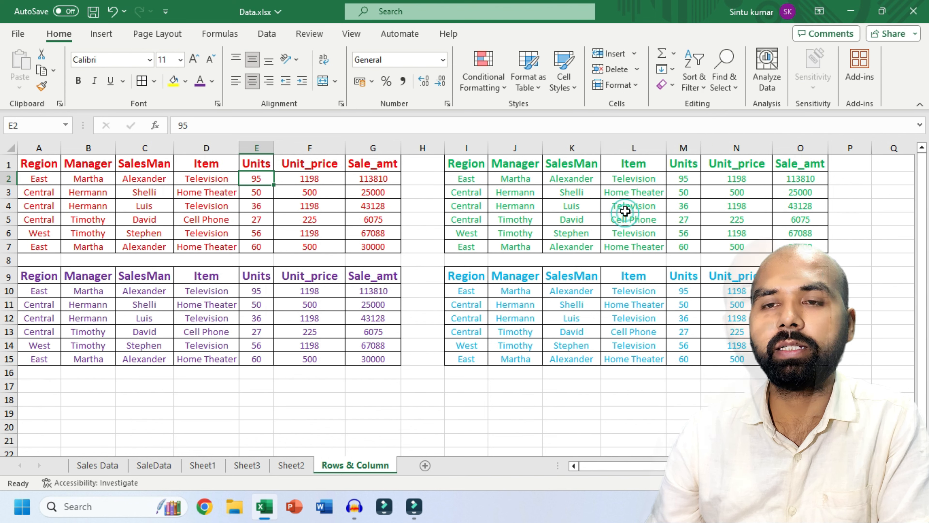